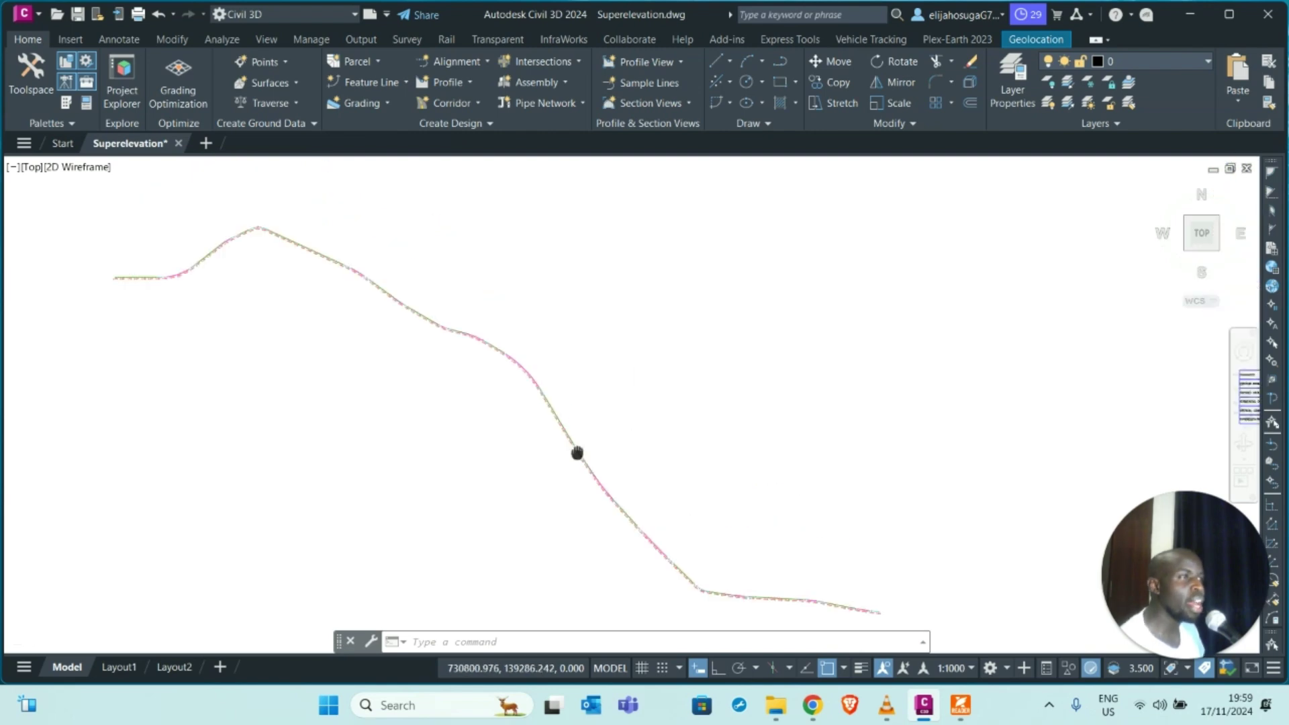
# - Examine the road alignment in plan along its full length and close up around station 0+880
pyautogui.moveTo(345, 401); pyautogui.dragTo(538, 385, button='middle')
pyautogui.moveTo(240, 362); pyautogui.dragTo(446, 366, button='middle')
pyautogui.scroll(2, 331, 317)
pyautogui.scroll(-2, 336, 334)
pyautogui.scroll(2, 333, 329)
pyautogui.scroll(-4, 335, 336)
pyautogui.scroll(3, 555, 497)
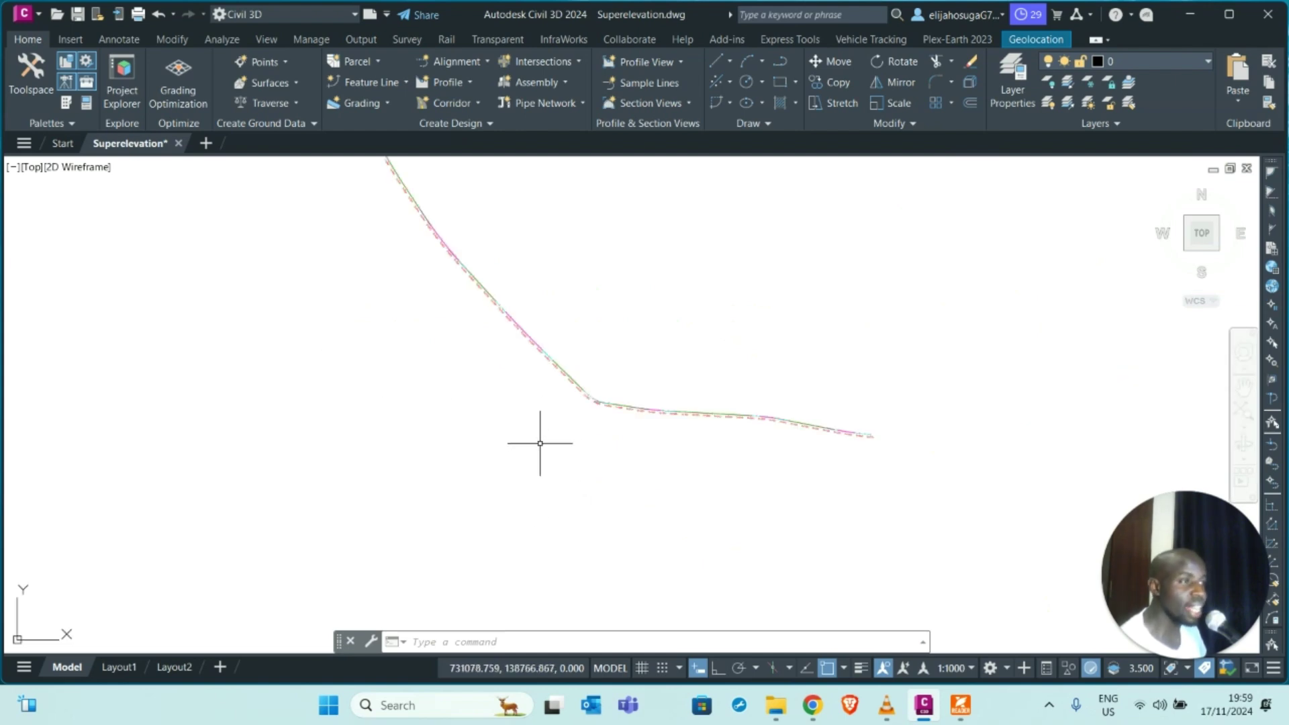
pyautogui.scroll(3, 568, 400)
pyautogui.scroll(-4, 556, 387)
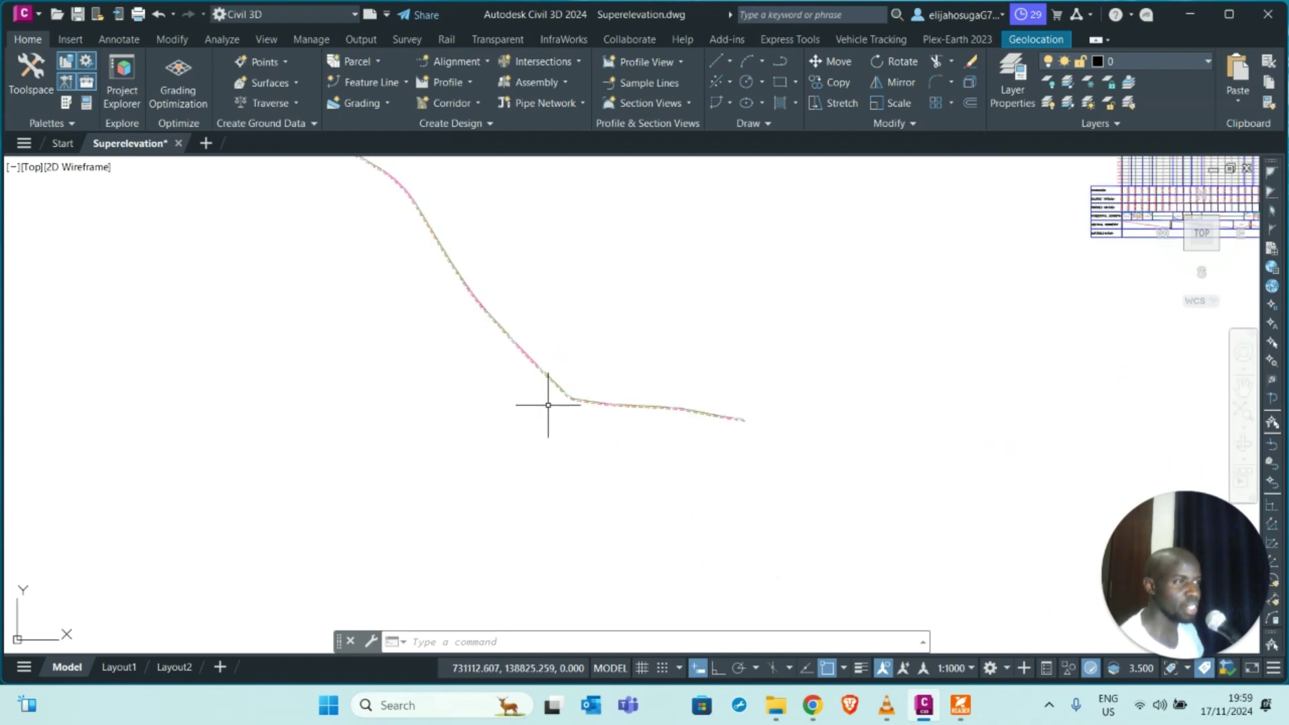
pyautogui.scroll(2, 524, 403)
pyautogui.scroll(5, 484, 335)
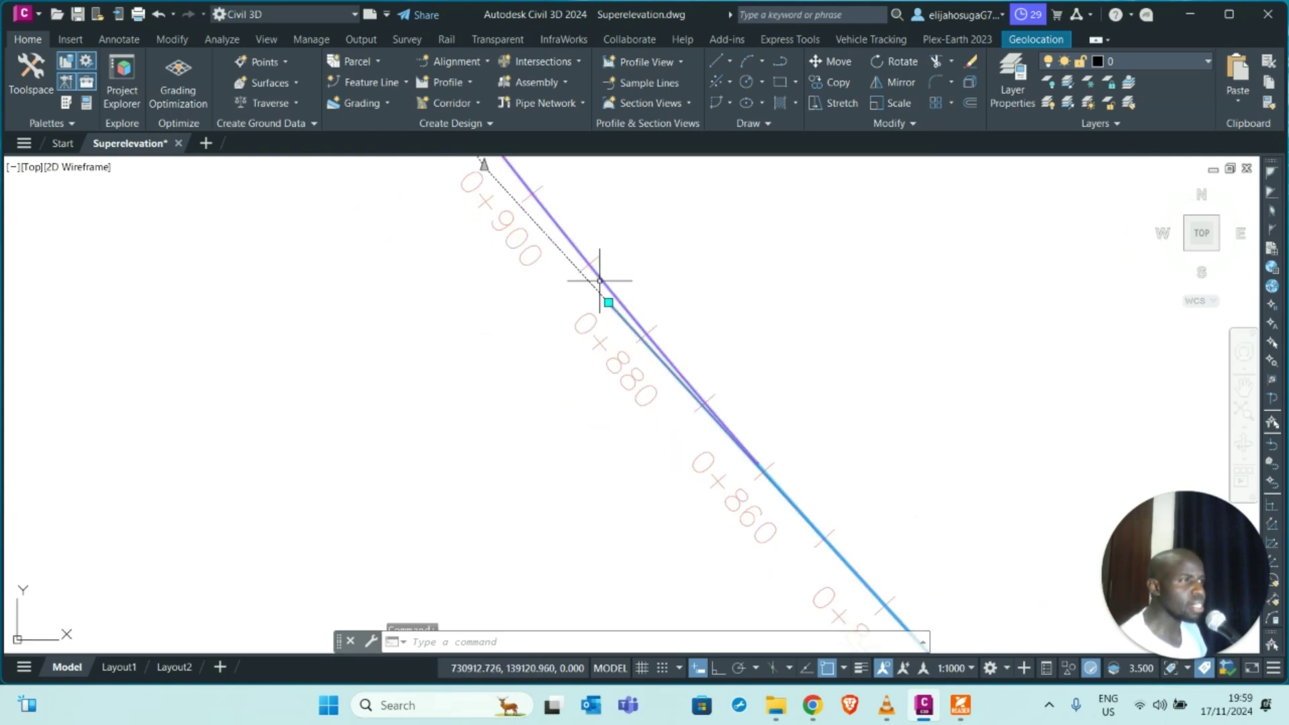
# - Try to calculate superelevation for the Kapenguria alignment
pyautogui.click(605, 287)
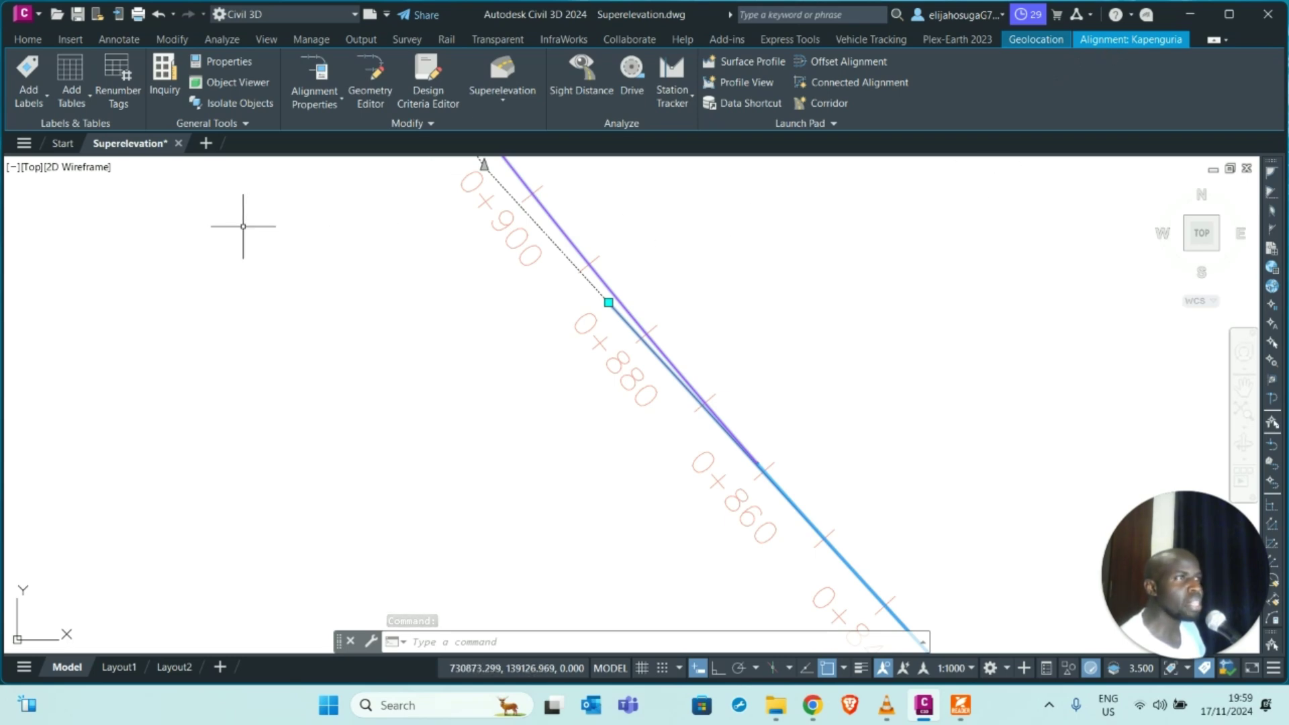
pyautogui.click(505, 102)
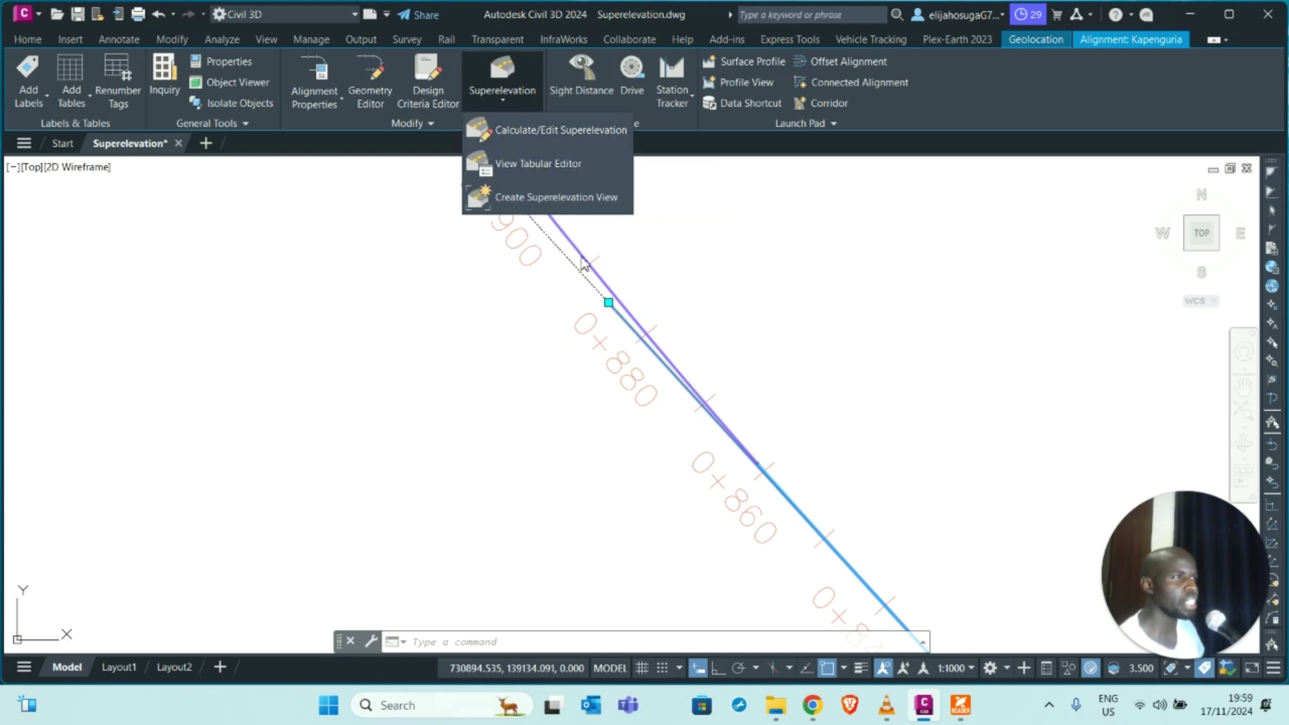
pyautogui.click(551, 130)
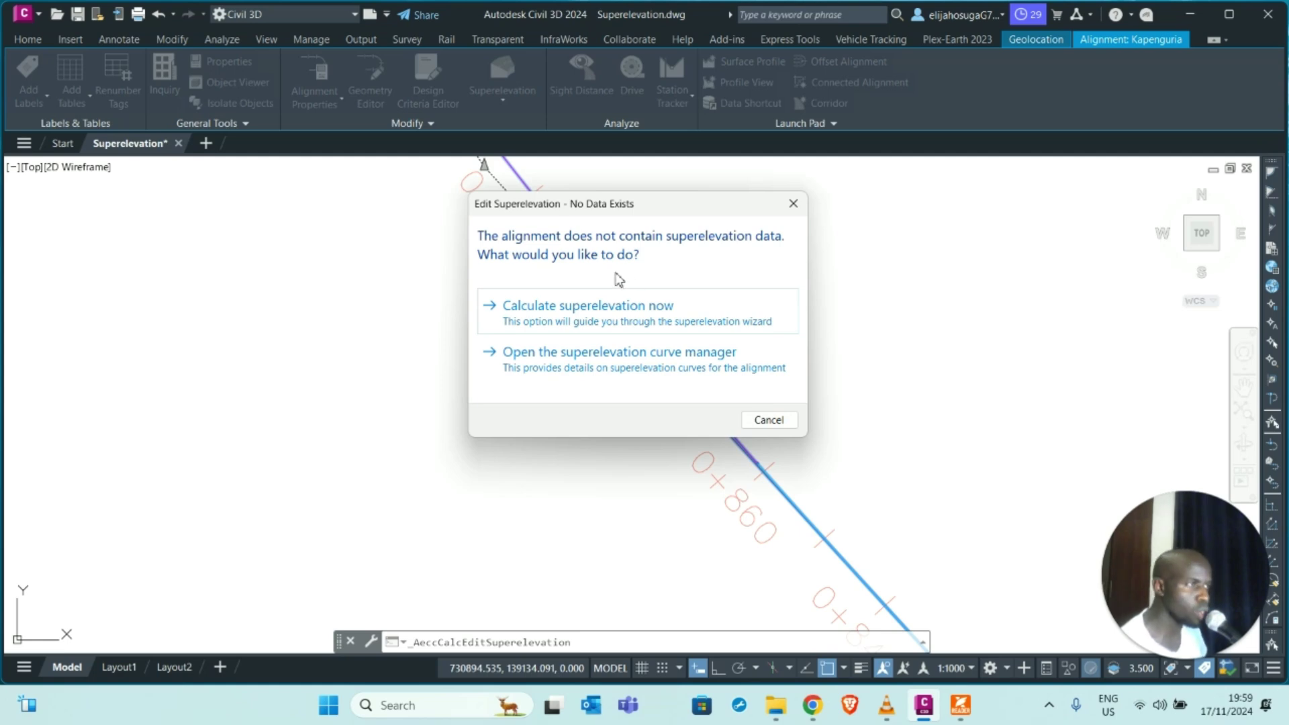
pyautogui.click(579, 312)
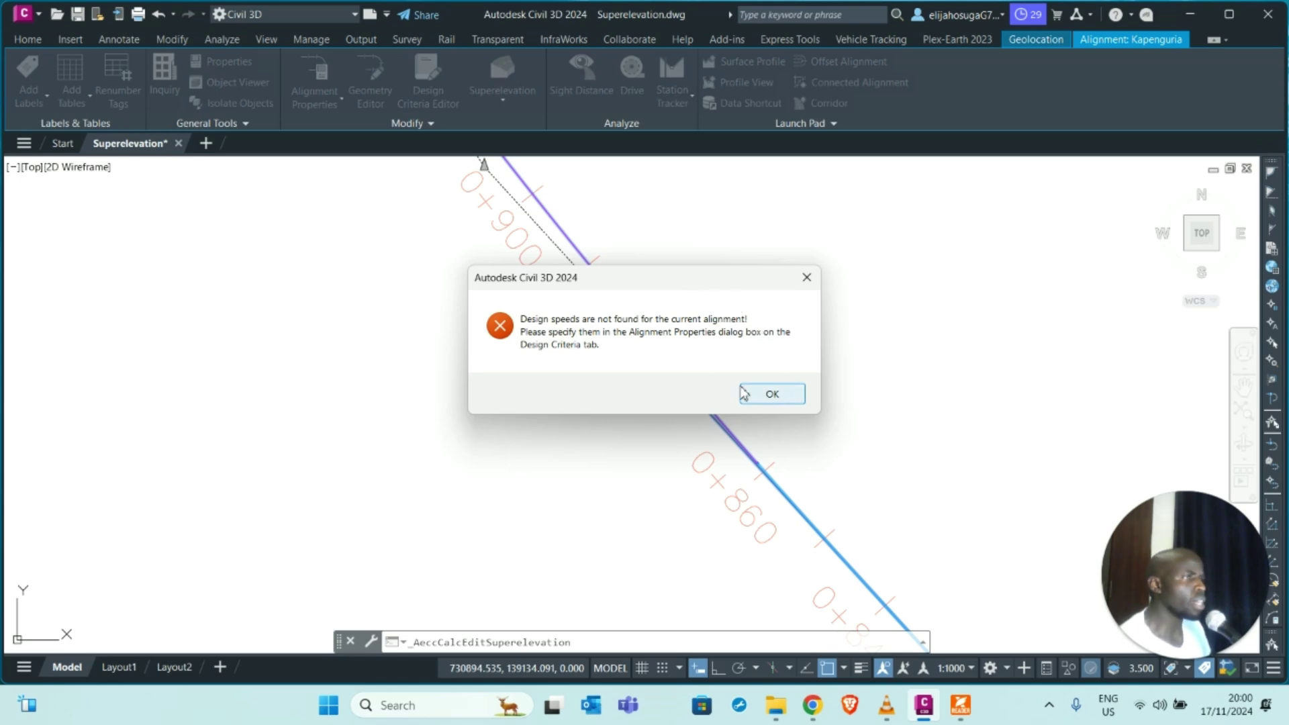
pyautogui.click(772, 395)
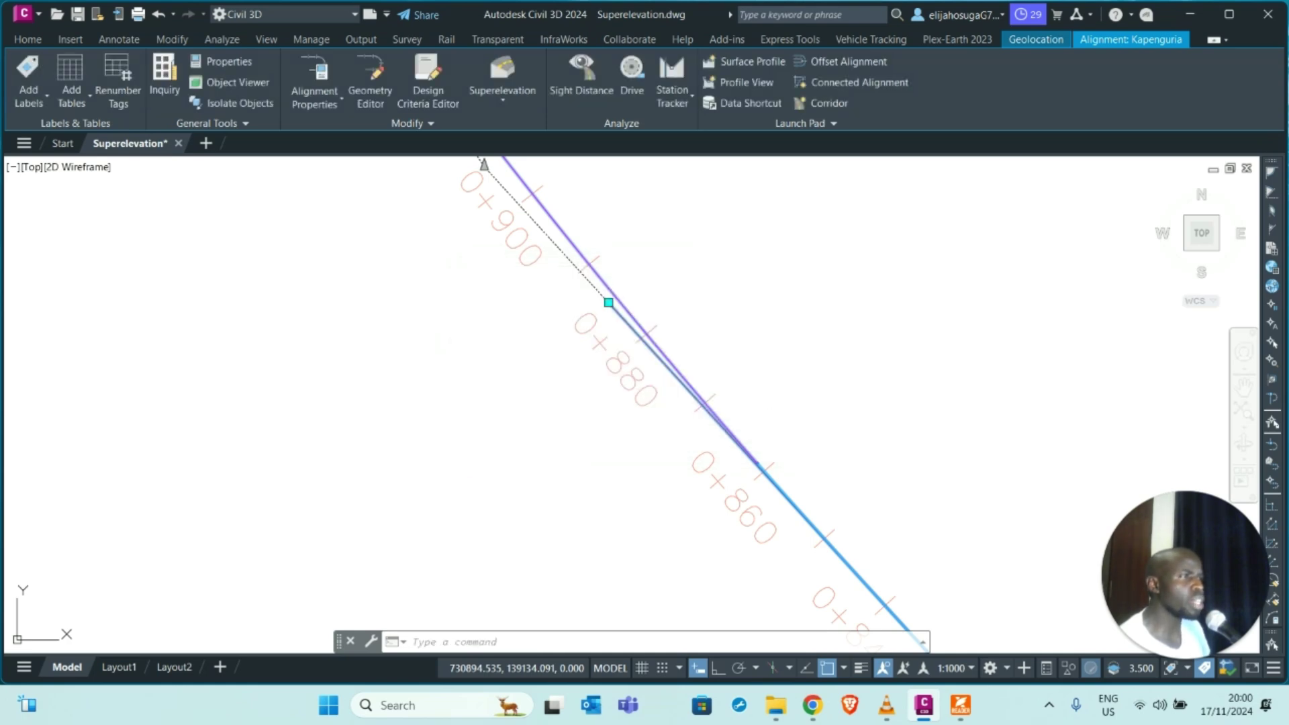
# - Examine the curves along the middle of the road alignment, around stations 1+240 to 1+500
pyautogui.scroll(-3, 477, 241)
pyautogui.scroll(-5, 523, 258)
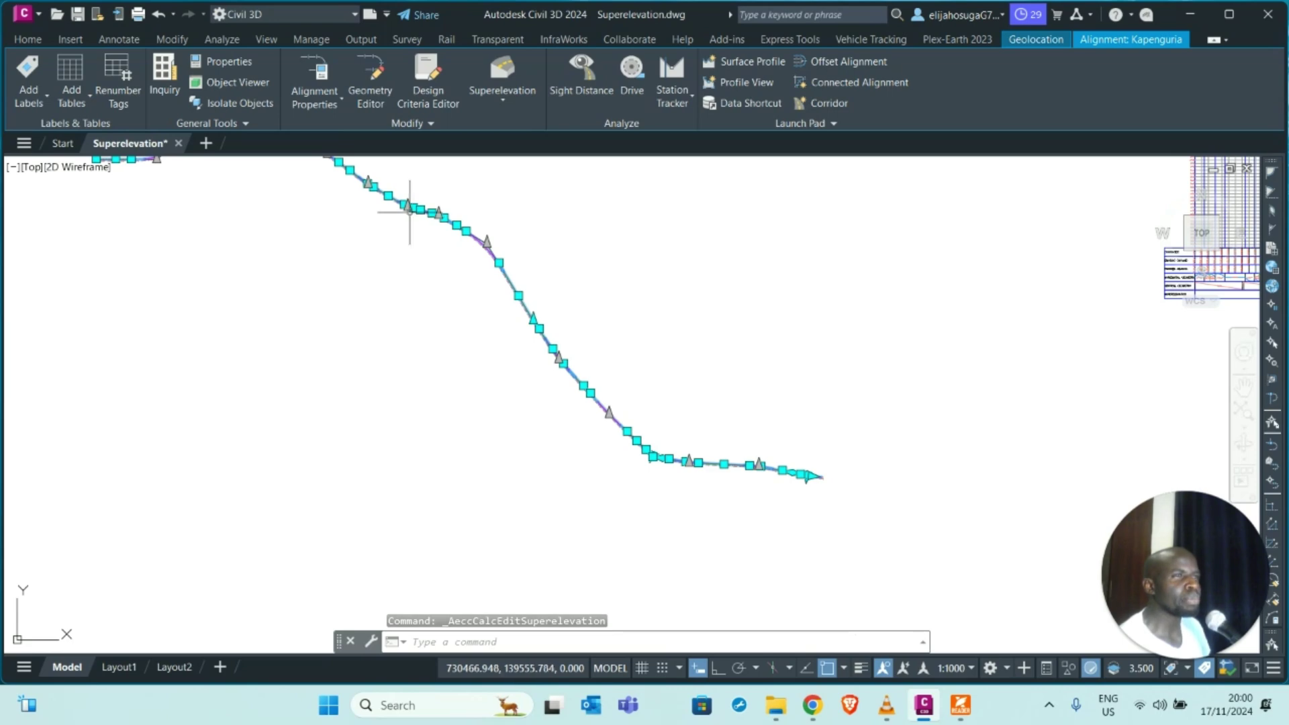
pyautogui.scroll(2, 483, 250)
pyautogui.moveTo(478, 338); pyautogui.dragTo(542, 377, button='middle')
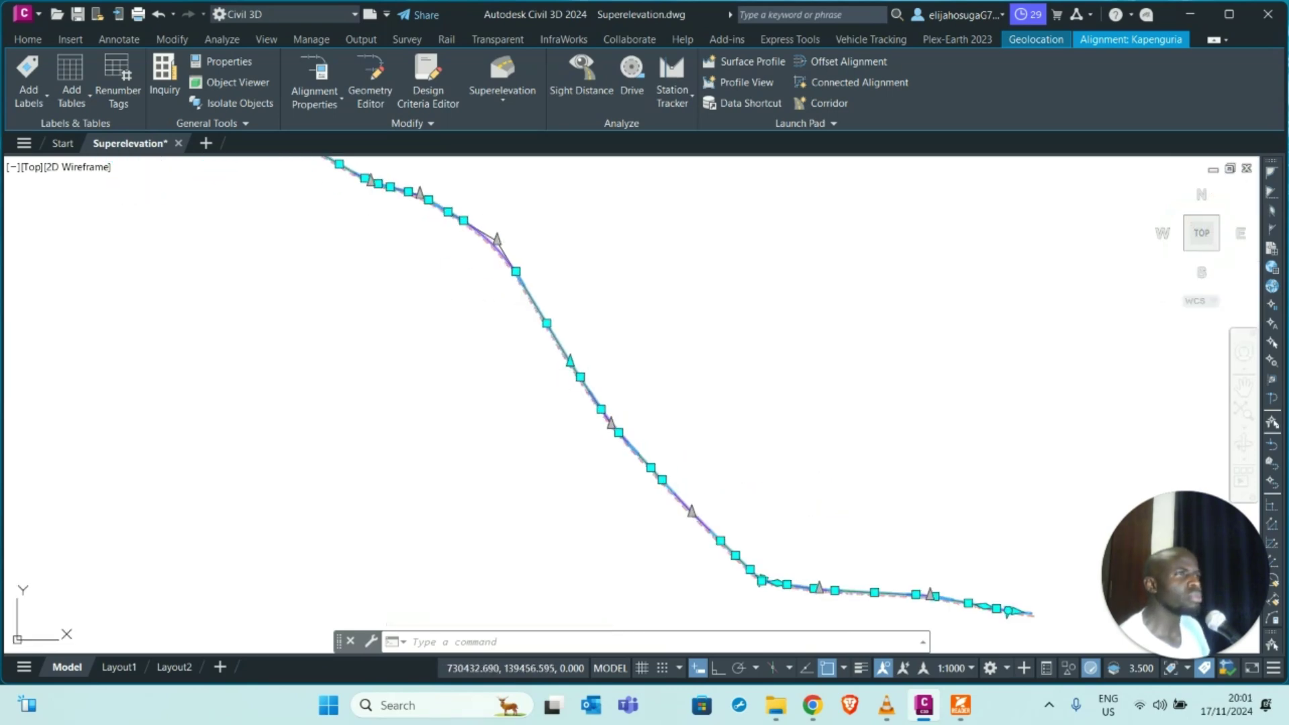
pyautogui.scroll(3, 429, 336)
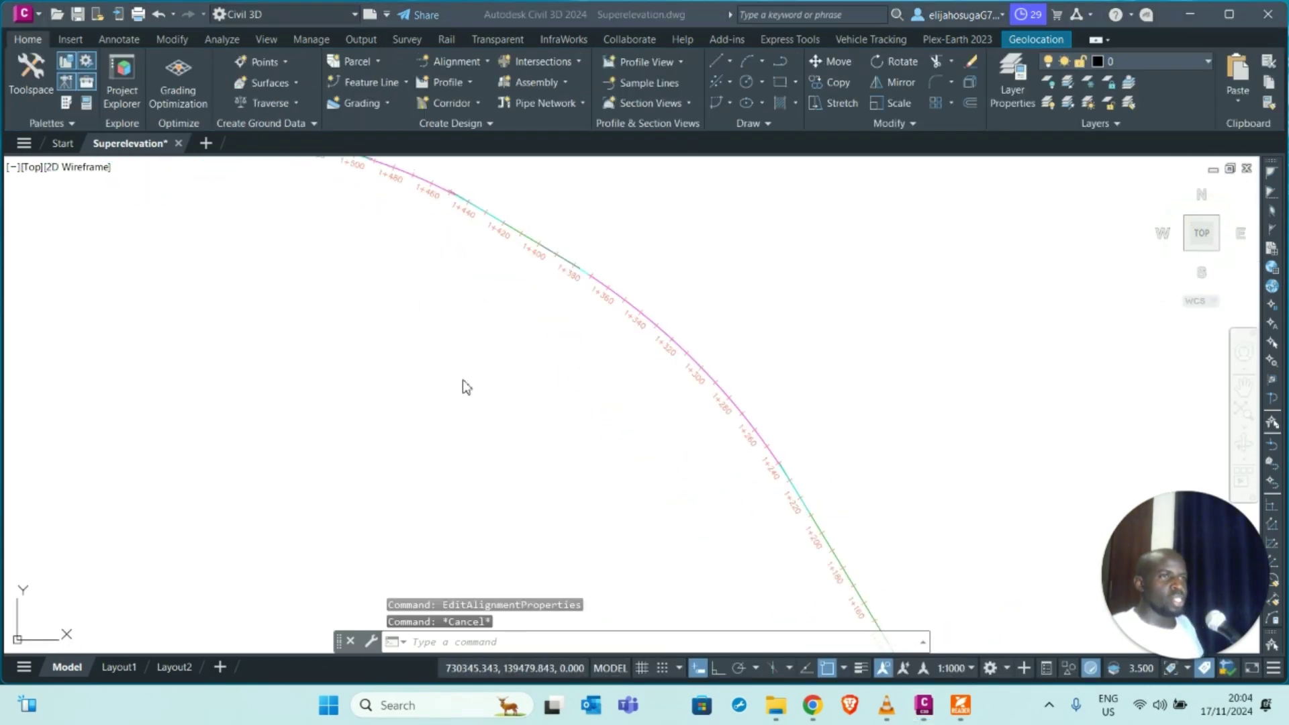
pyautogui.scroll(-5, 650, 299)
pyautogui.scroll(4, 645, 311)
pyautogui.scroll(5, 607, 440)
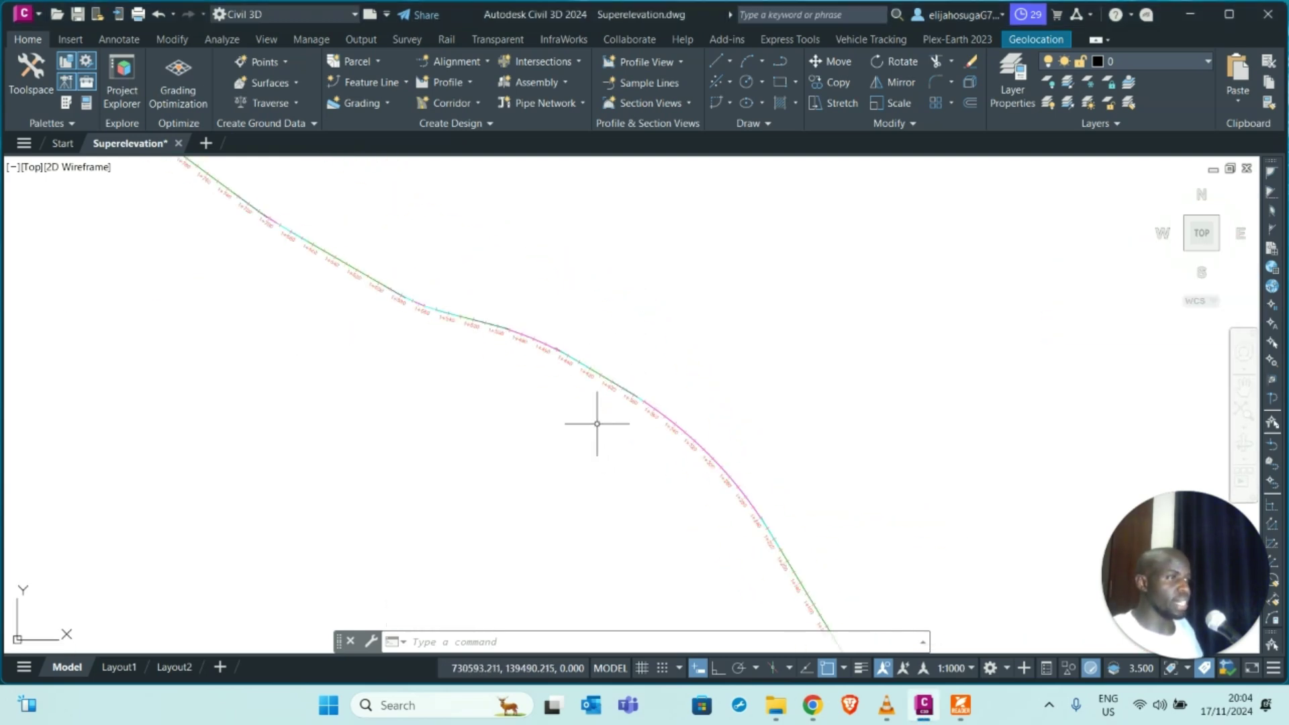
pyautogui.scroll(-4, 610, 400)
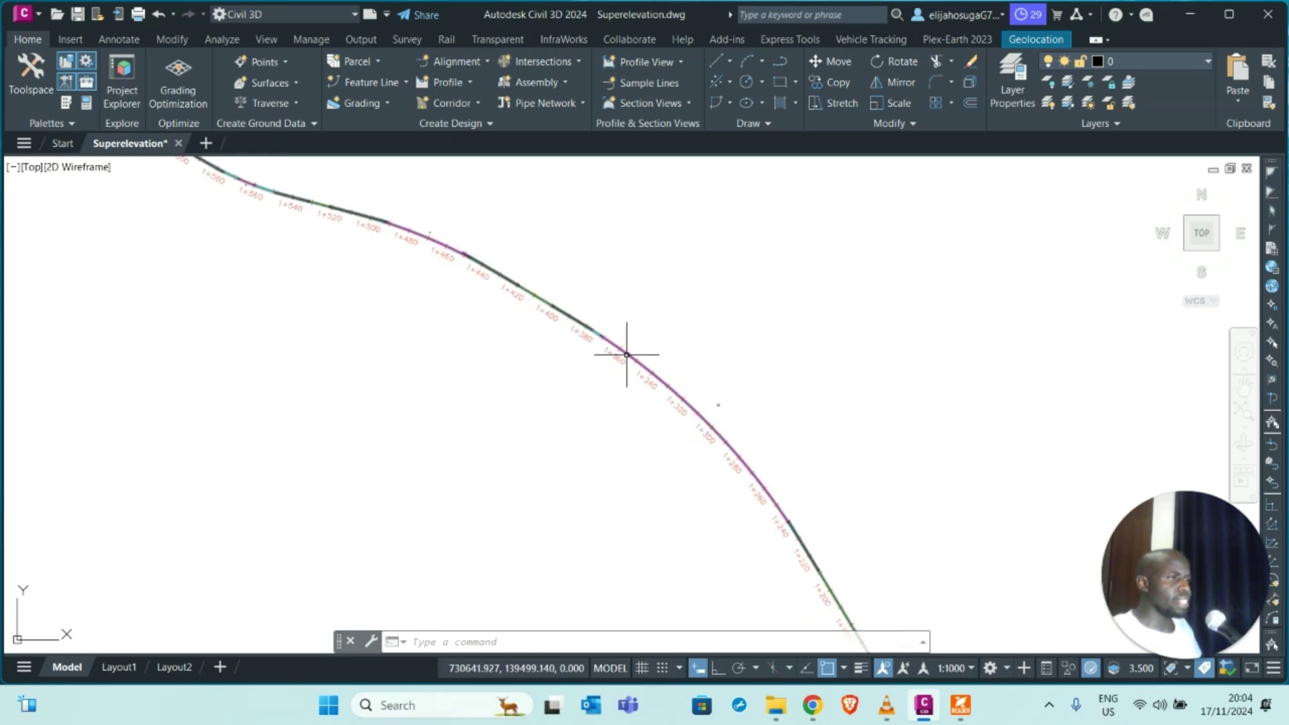
# - Add a 50 km/h design speed from station 0+000 to the design criteria of the Road A alignment
pyautogui.click(627, 359)
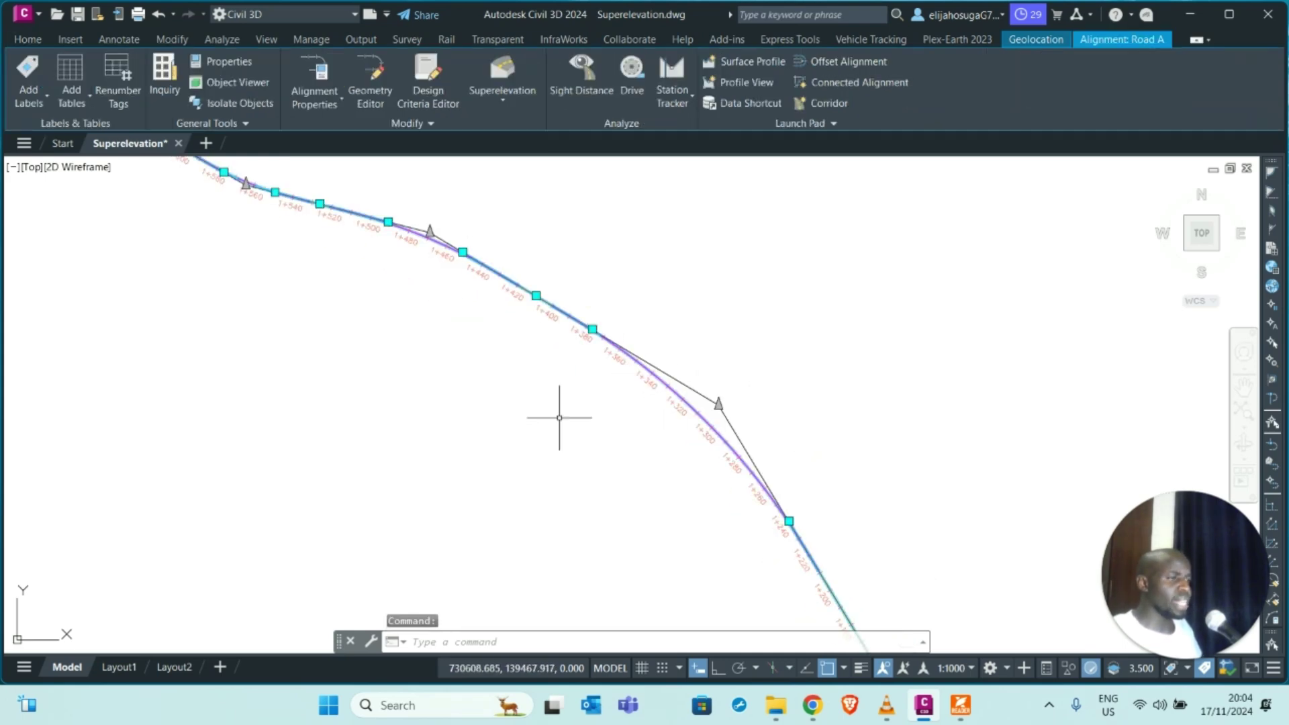
pyautogui.rightClick(513, 357)
pyautogui.click(582, 434)
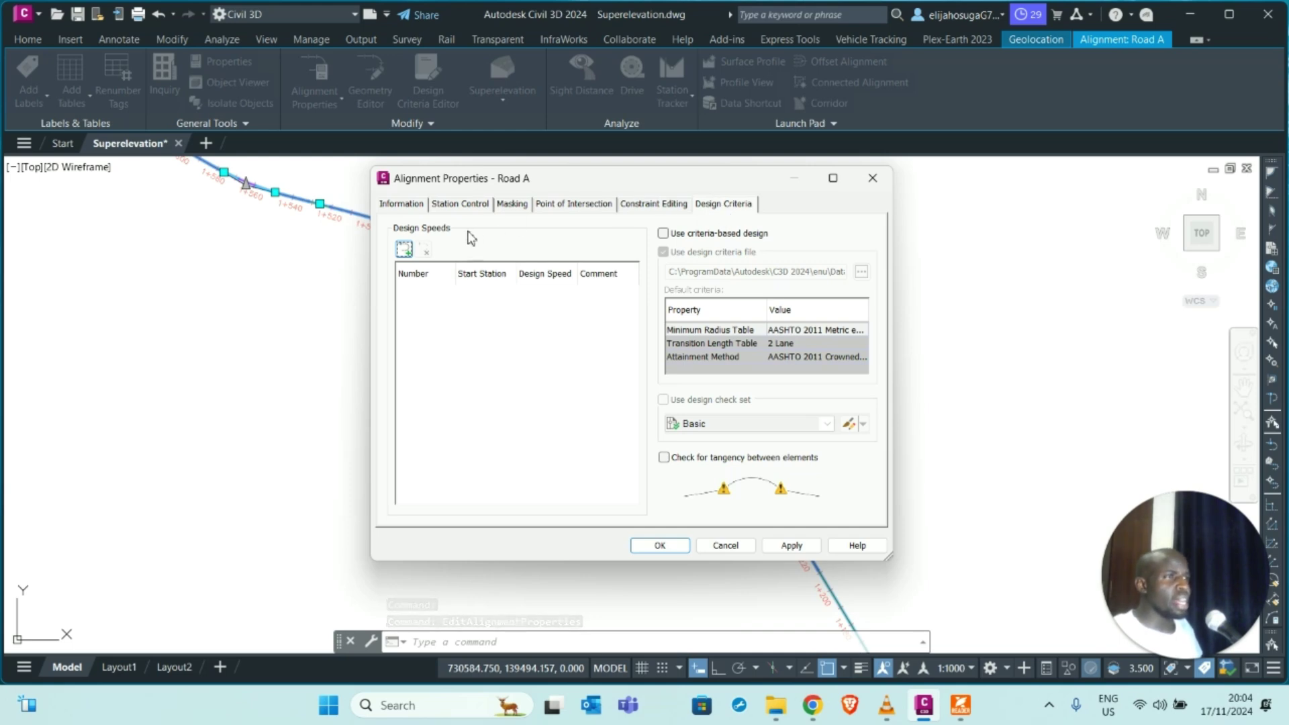
pyautogui.click(404, 249)
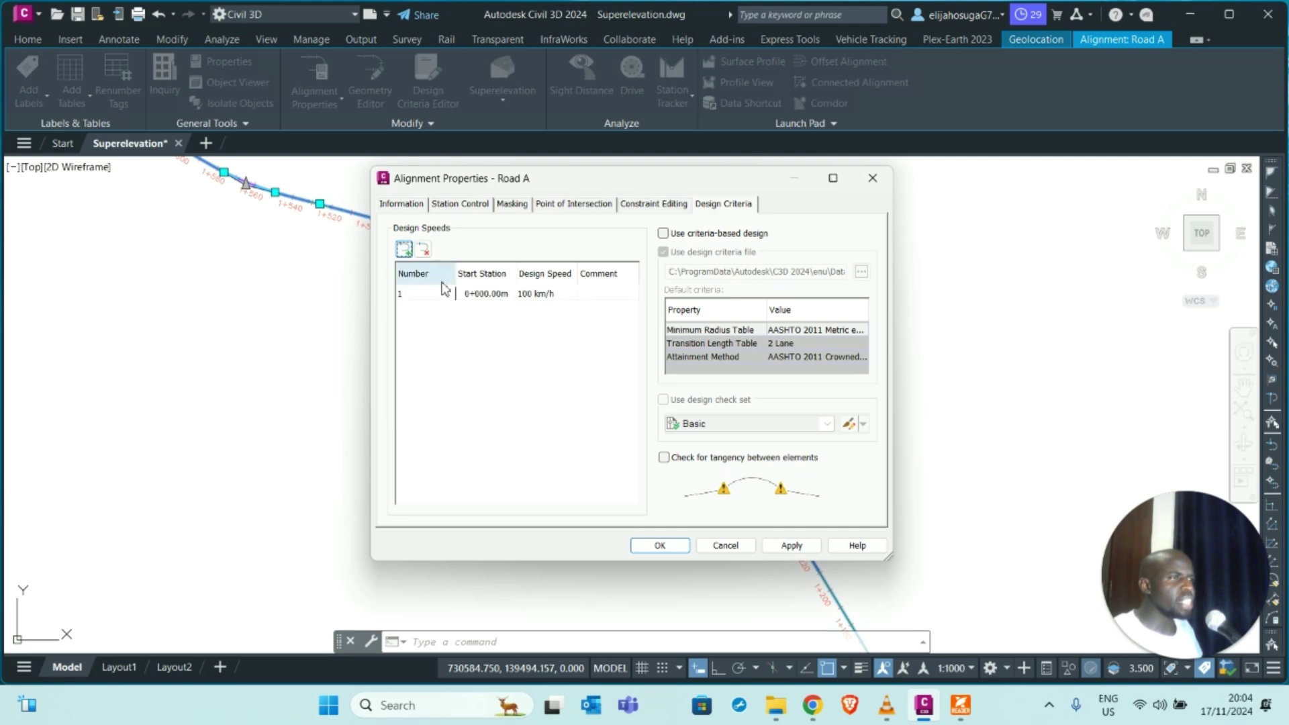
pyautogui.click(539, 296)
pyautogui.click(535, 294)
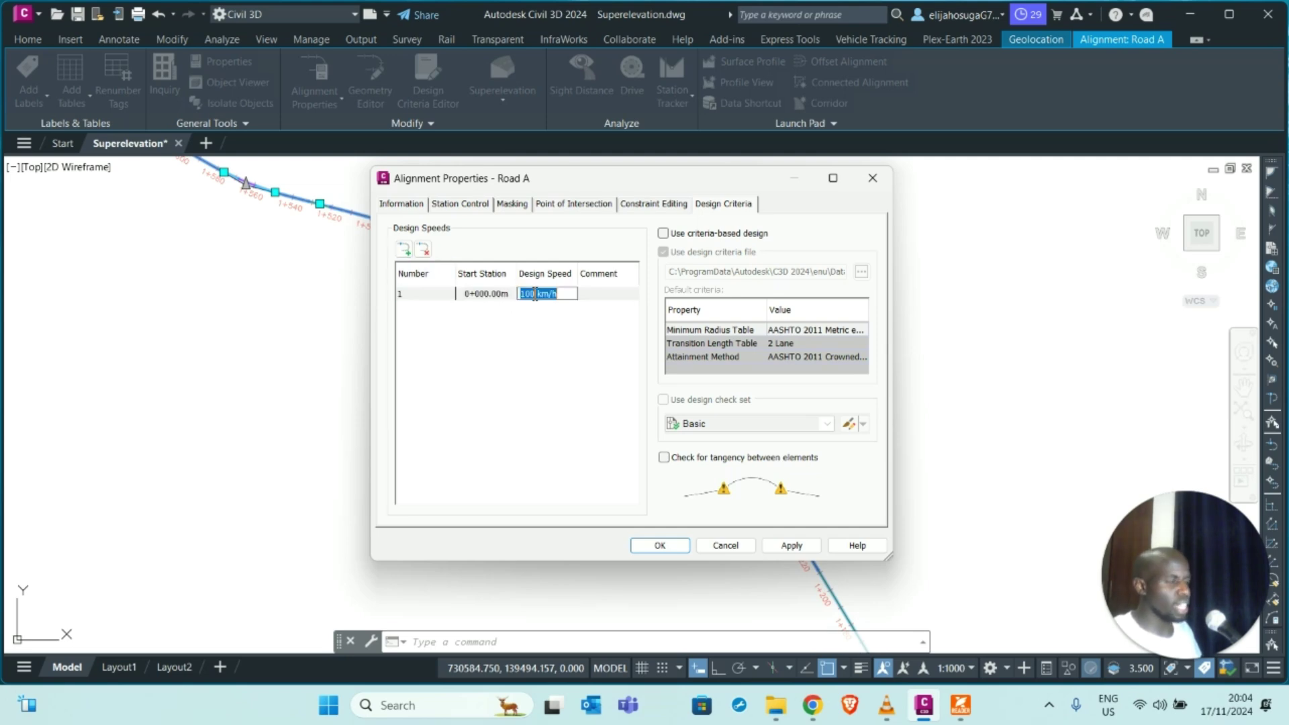
pyautogui.write('50')
pyautogui.click(560, 404)
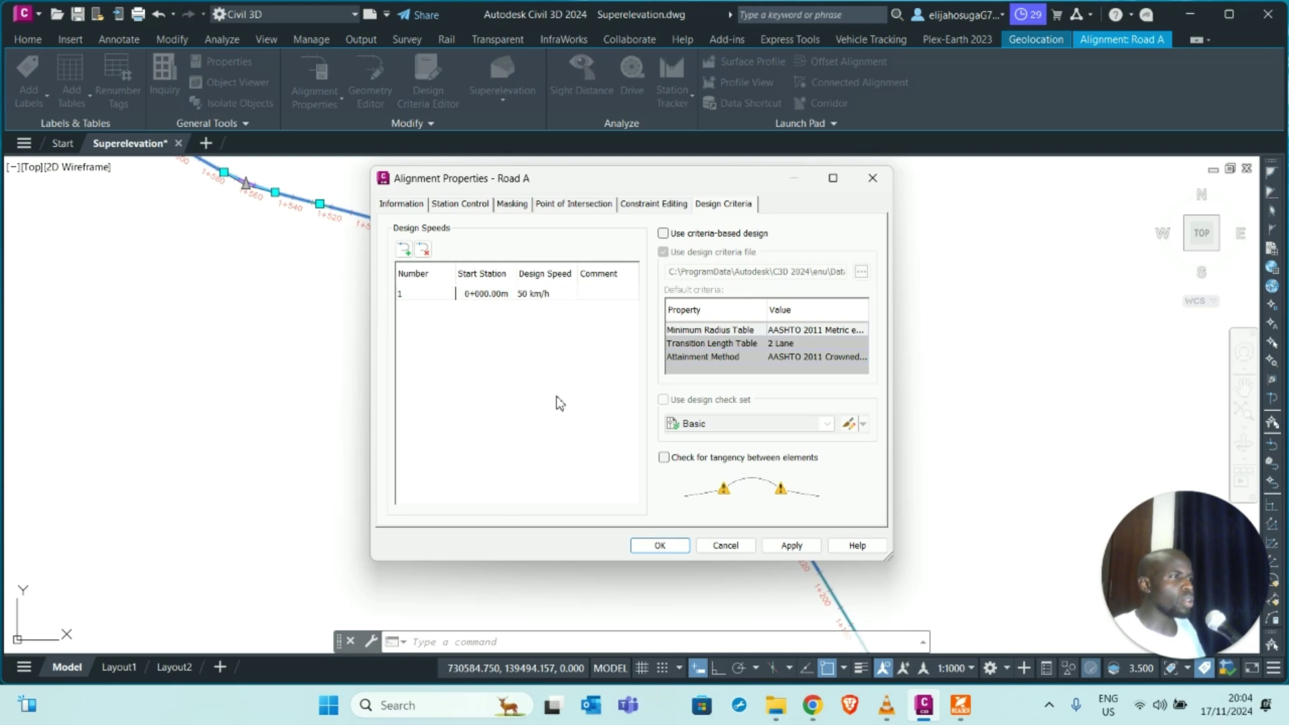
# - Enable criteria-based design for Road A with the file _Autodesk Civil 3D Metric (2011) Roadway Design Standards.xml and apply the alignment properties
pyautogui.click(665, 234)
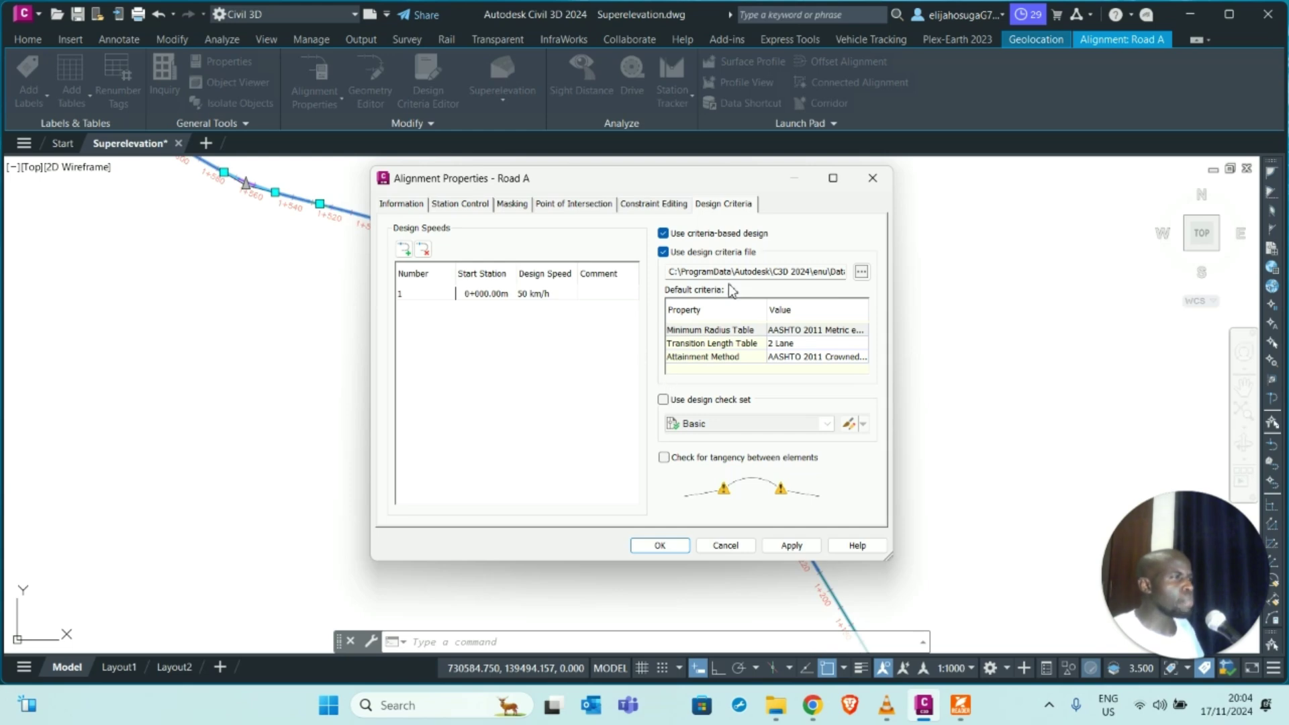
pyautogui.click(862, 271)
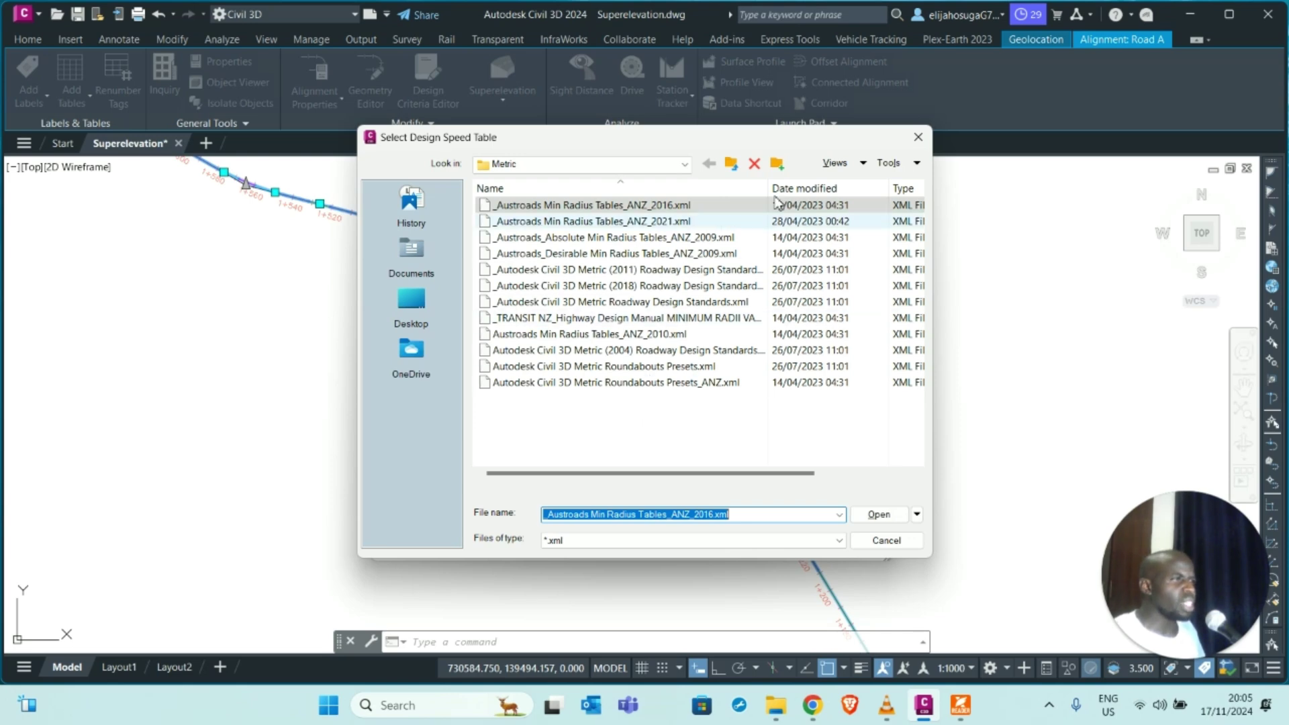
pyautogui.moveTo(772, 184); pyautogui.dragTo(814, 185)
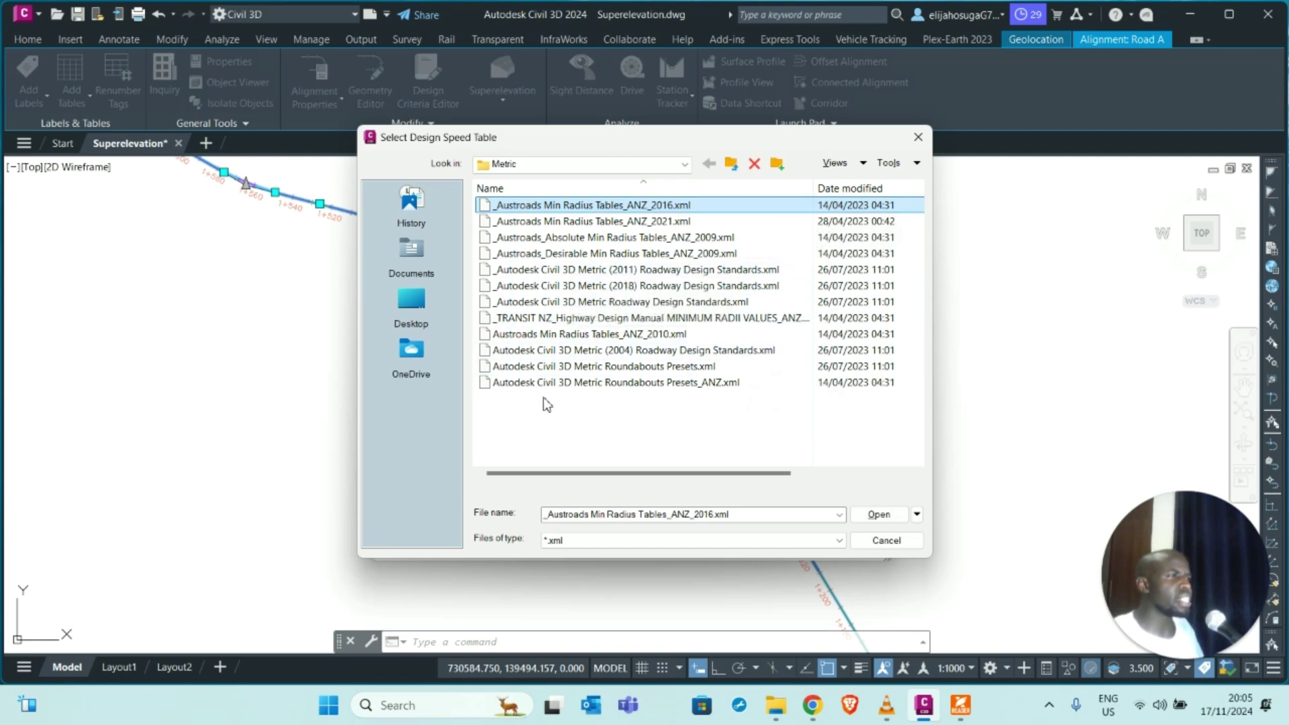
pyautogui.click(585, 270)
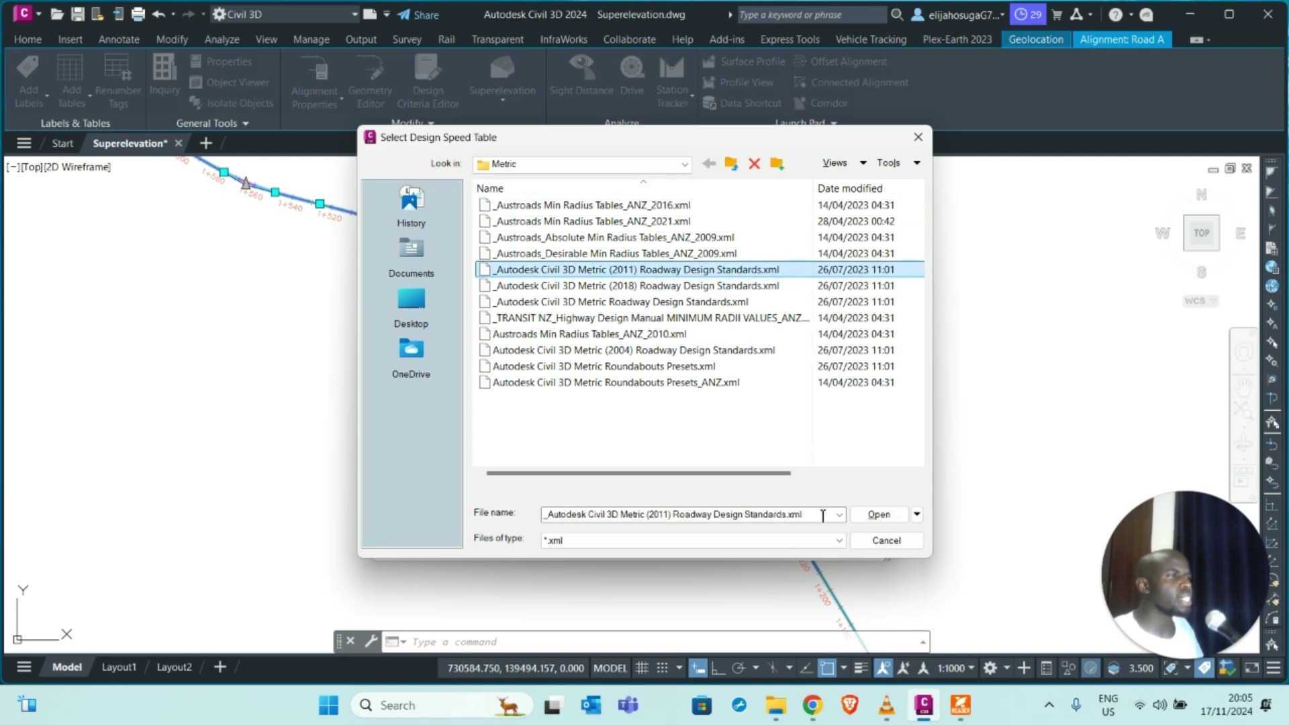
pyautogui.click(873, 517)
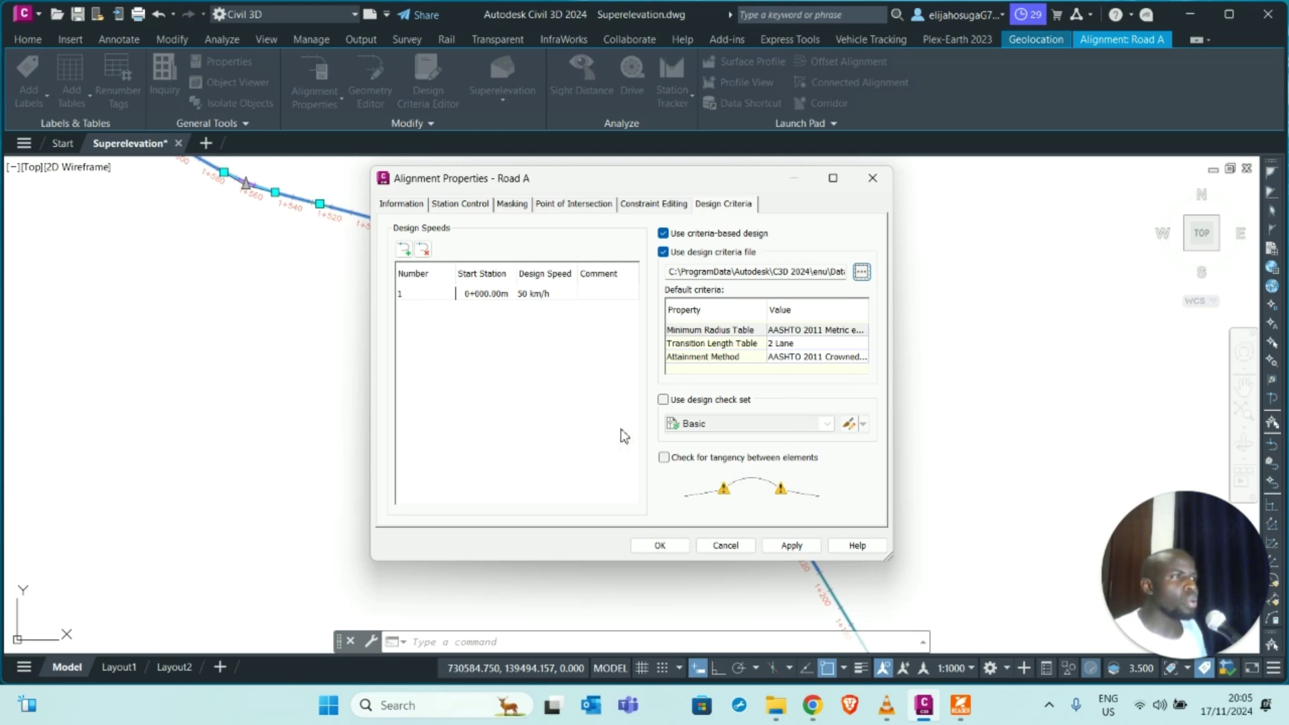
pyautogui.click(780, 547)
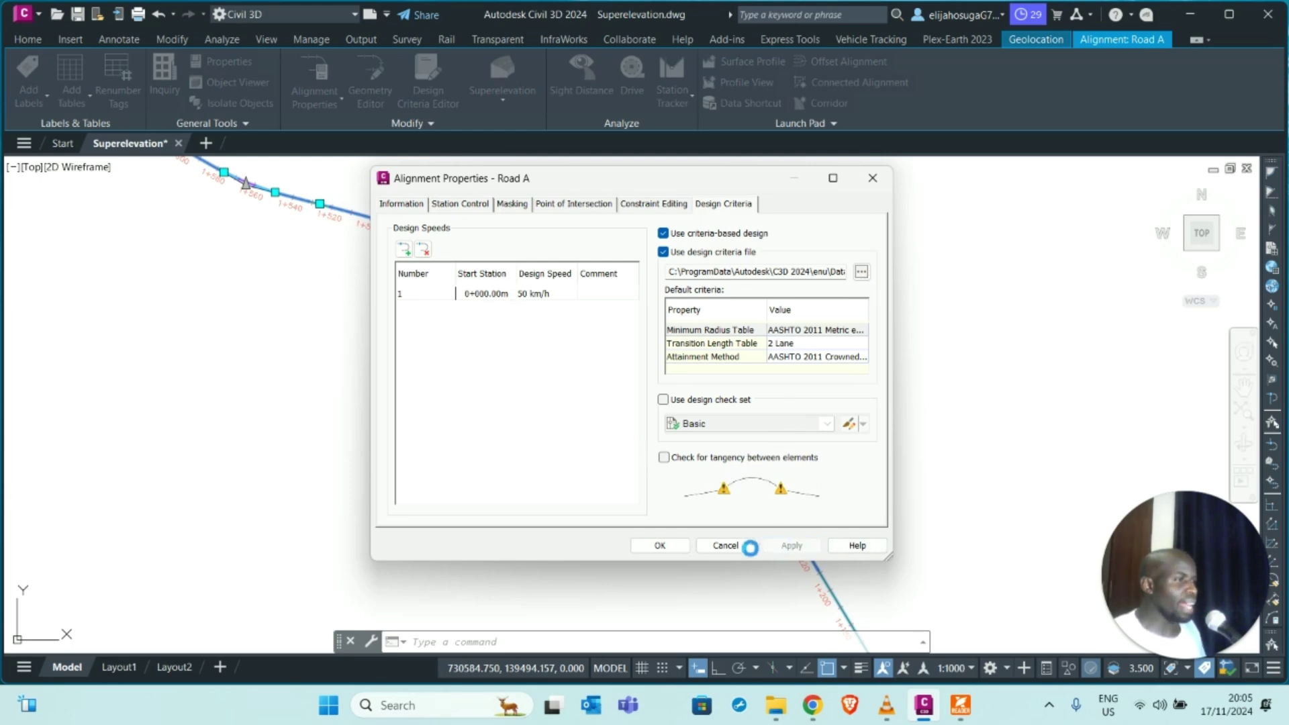
pyautogui.click(660, 546)
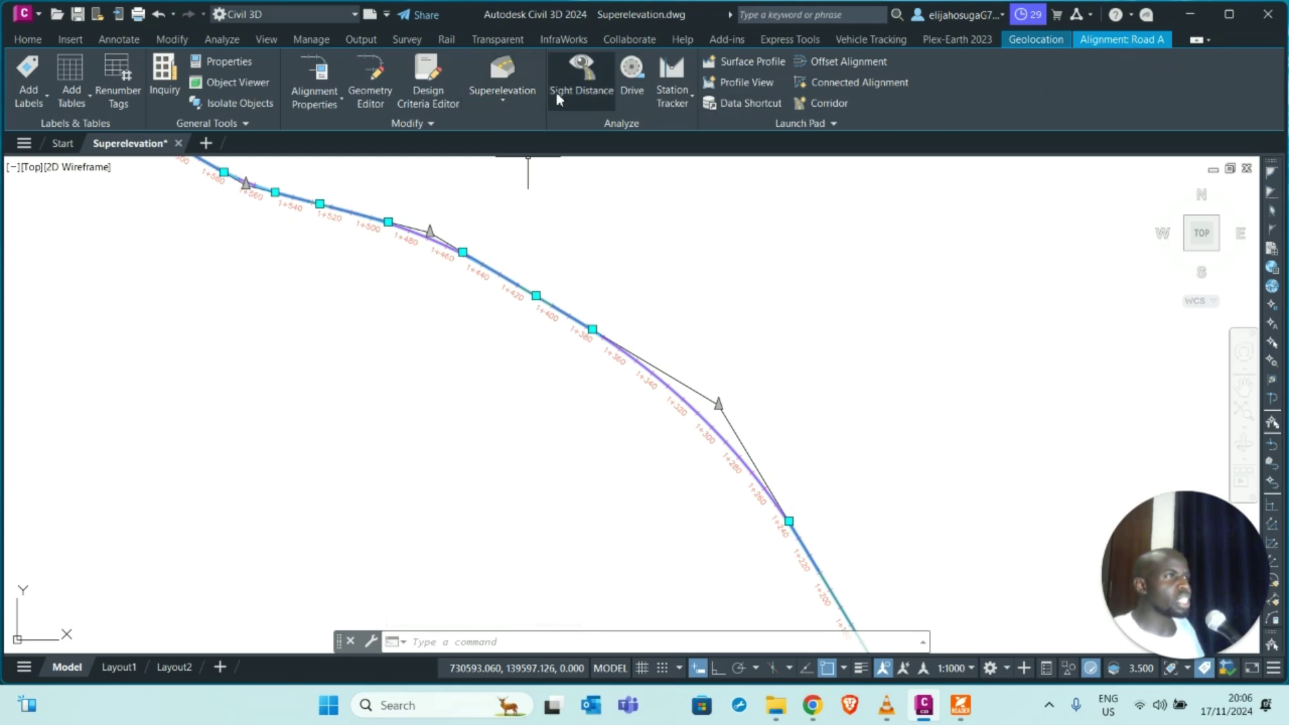
# - Start calculating superelevation for Road A as an undivided crowned roadway pivoting about the center baseline
pyautogui.click(503, 101)
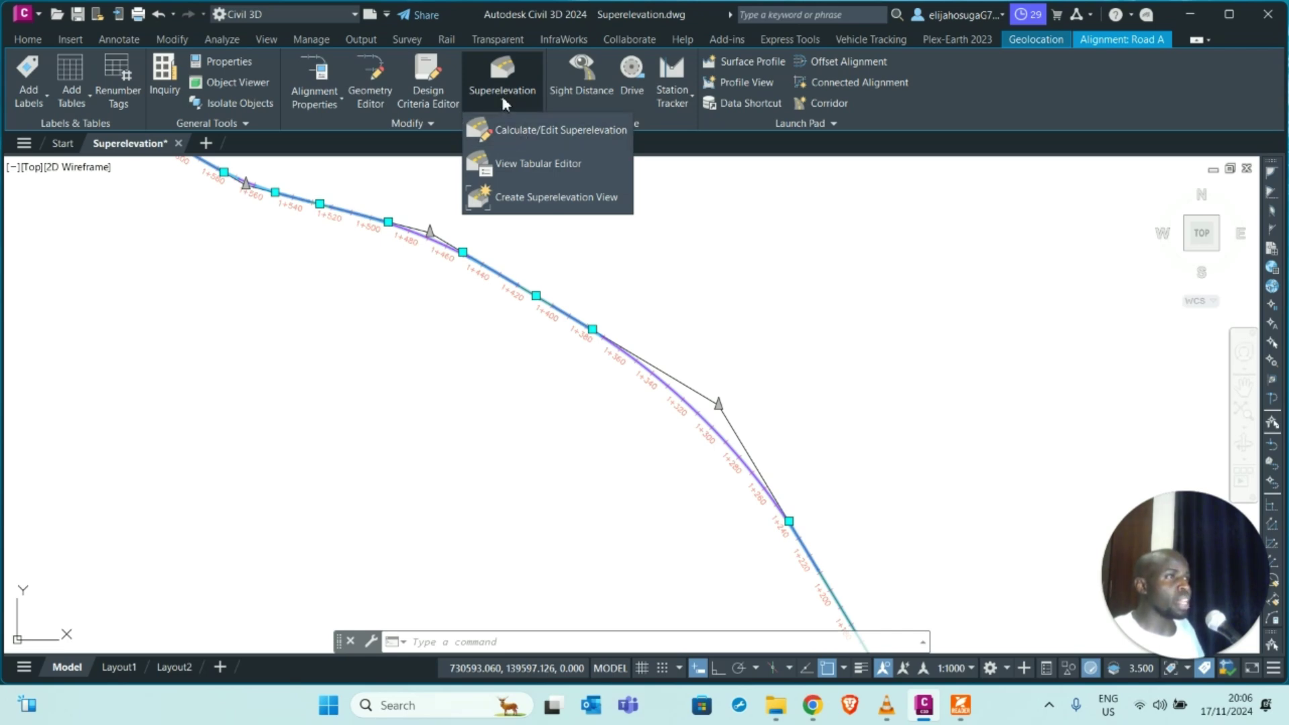
pyautogui.click(521, 129)
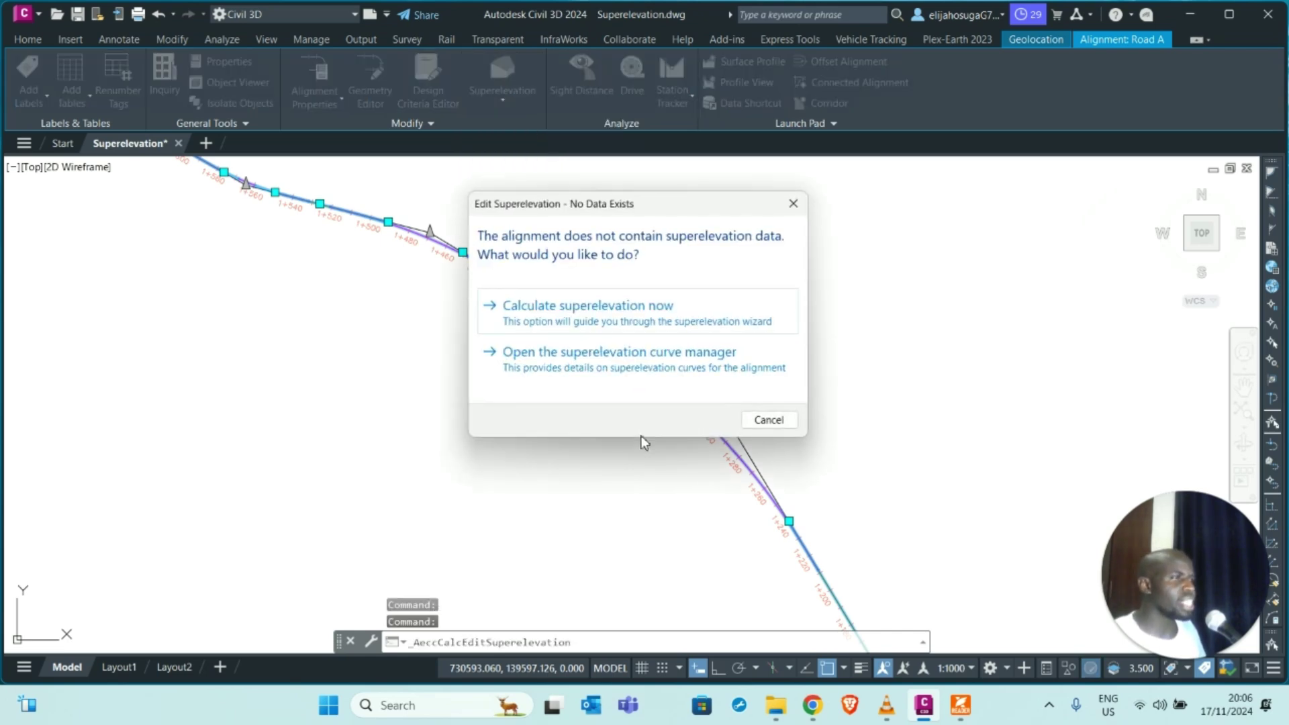
pyautogui.click(559, 309)
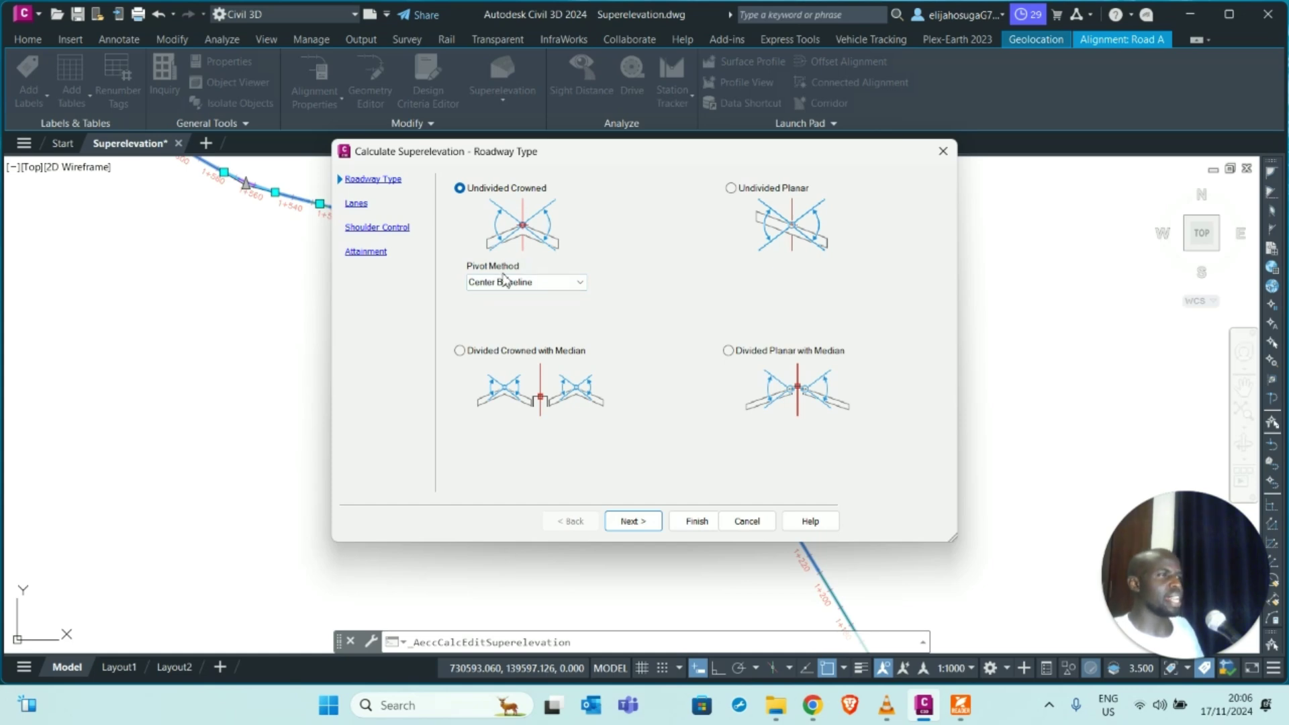
pyautogui.click(644, 528)
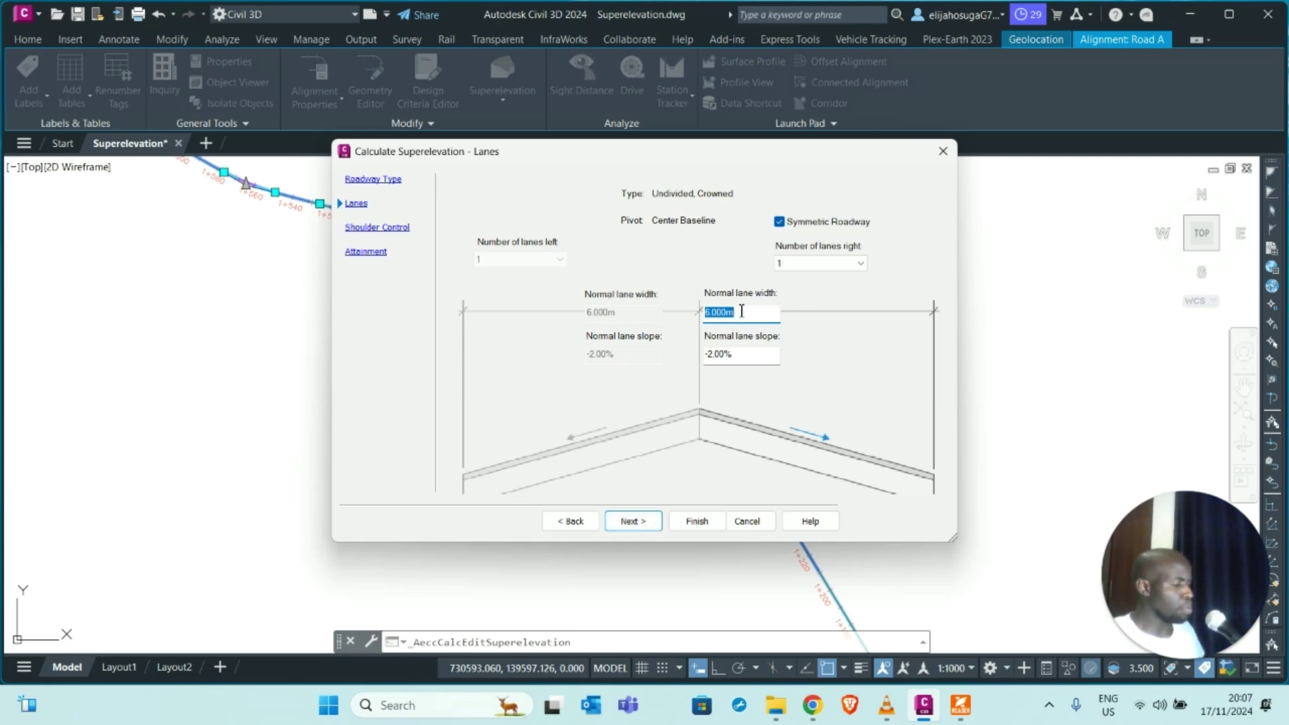
# - Set the normal lane width to 3.5 m and lane slope to -2.5%, and exclude the outside edge shoulders from the calculation
pyautogui.write('3.5')
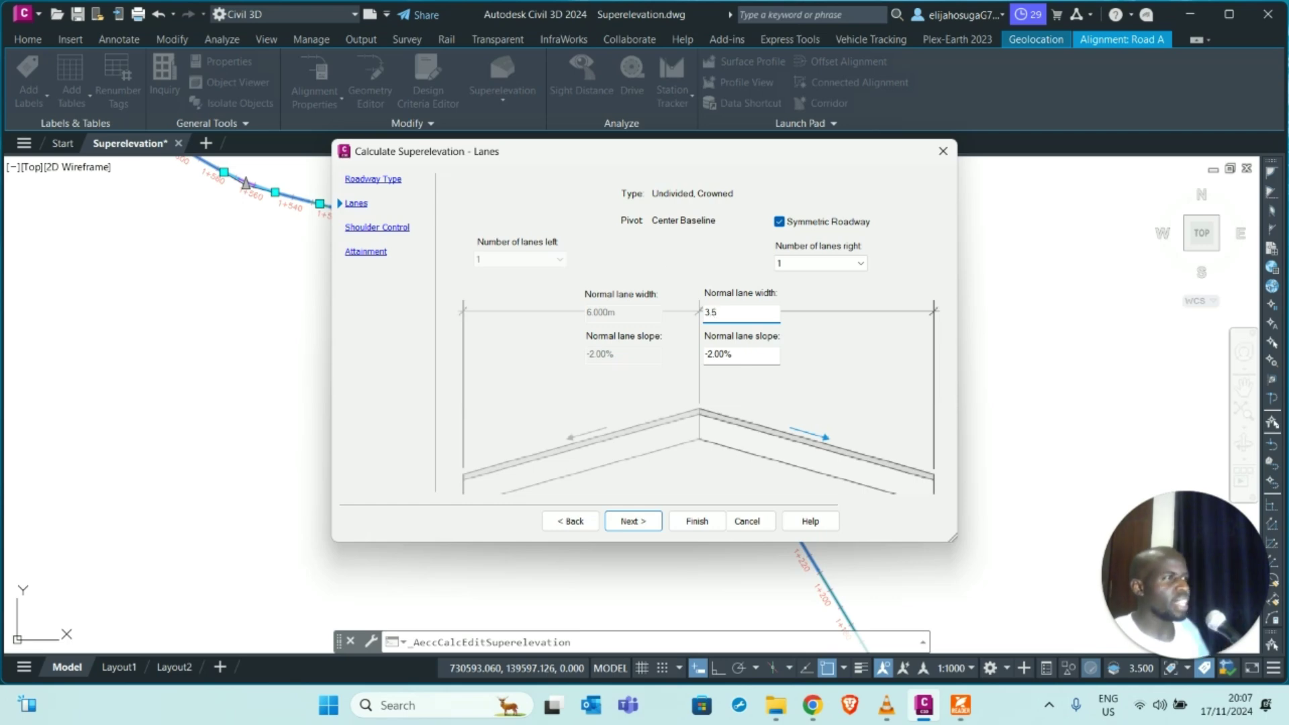
pyautogui.click(722, 355)
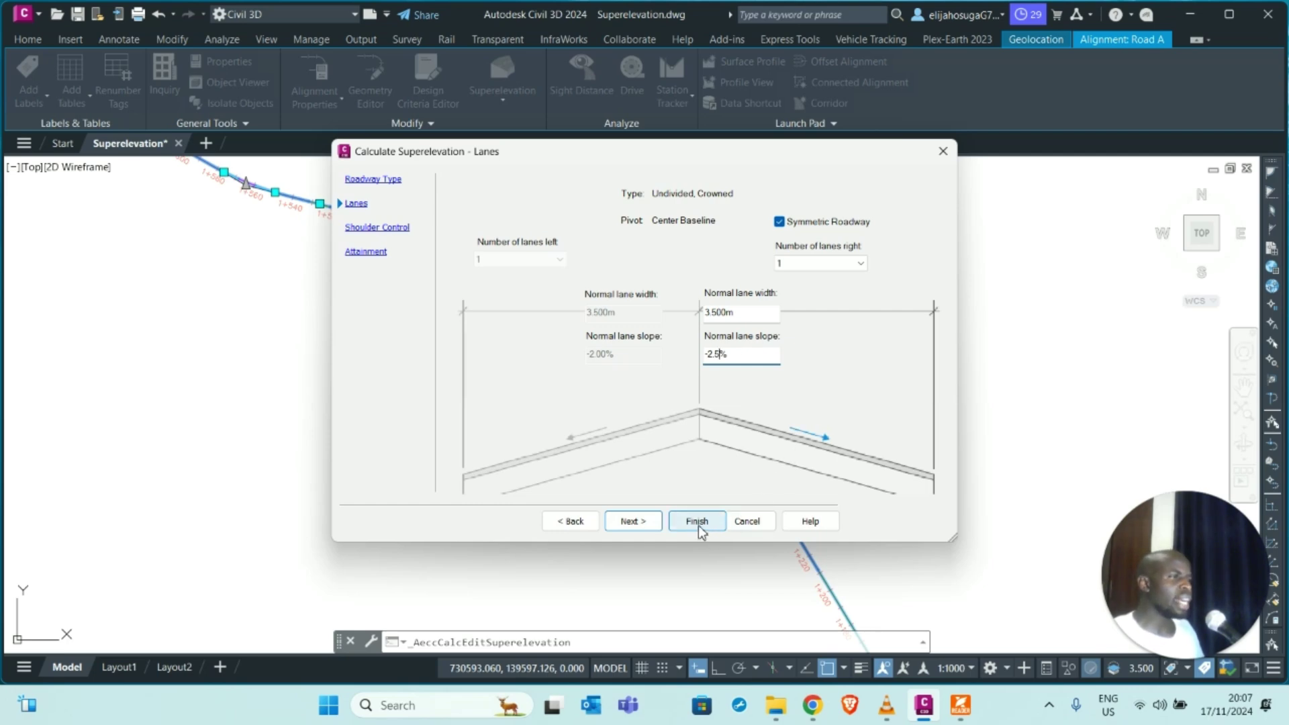
pyautogui.click(633, 521)
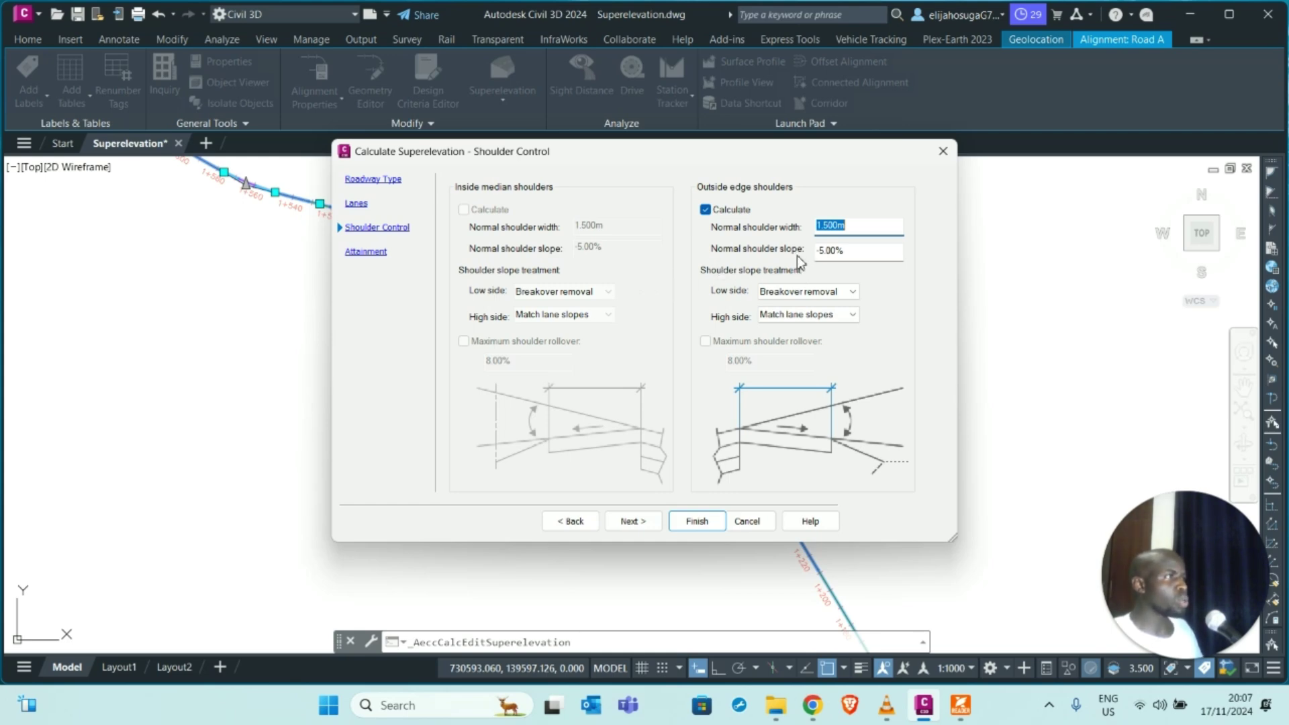
pyautogui.click(705, 211)
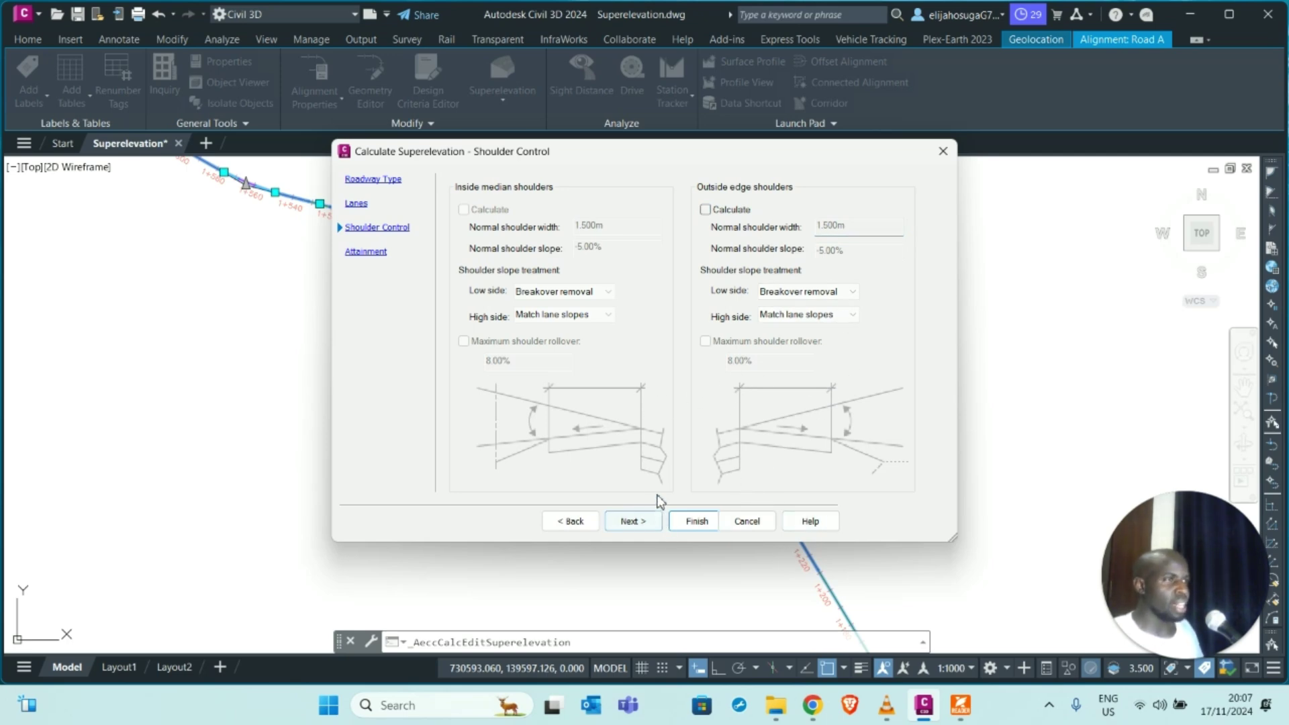
pyautogui.click(633, 522)
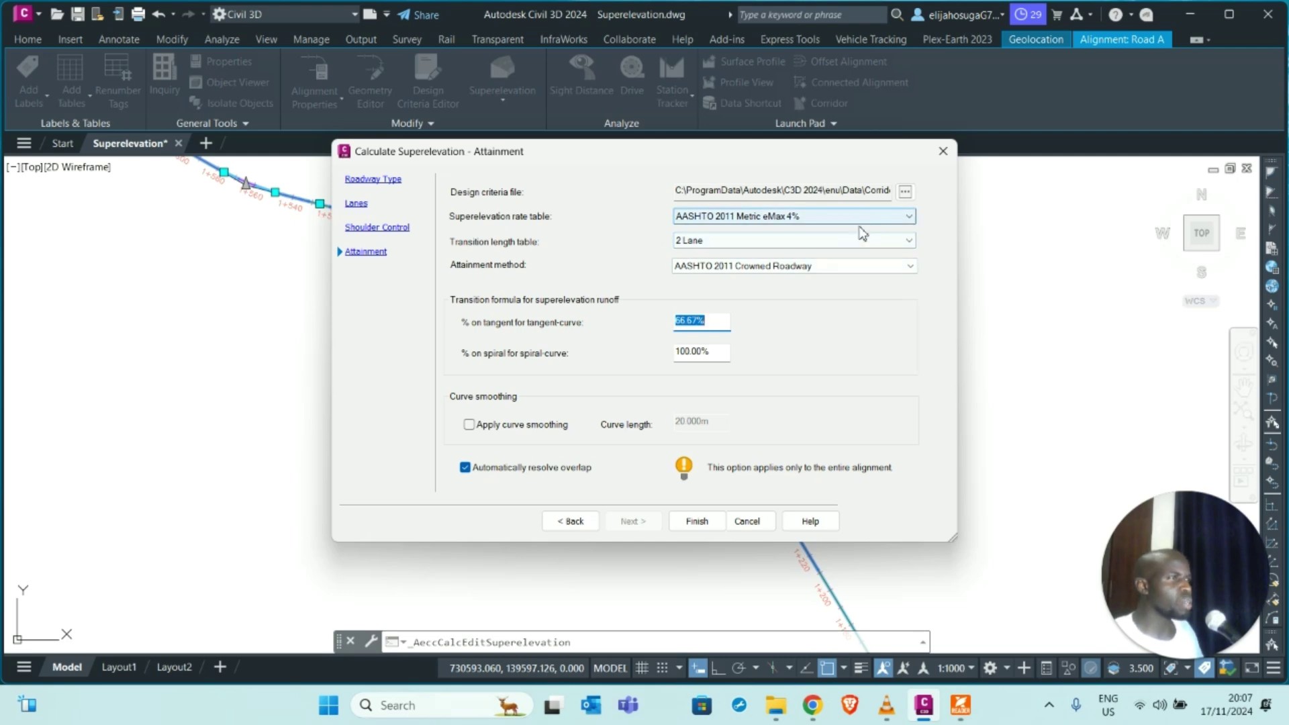
# - Set the superelevation rate table to AASHTO 2011 Metric eMax 6% and finish the superelevation calculation
pyautogui.click(905, 193)
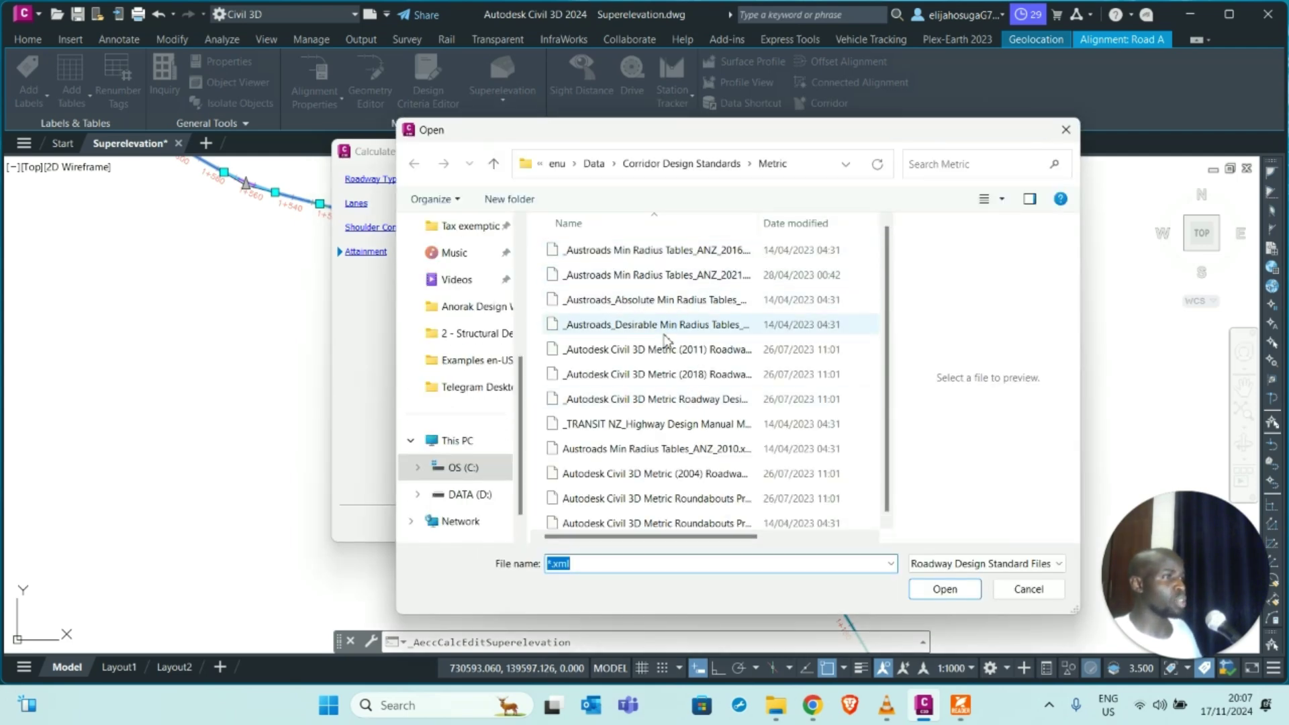
pyautogui.click(1065, 131)
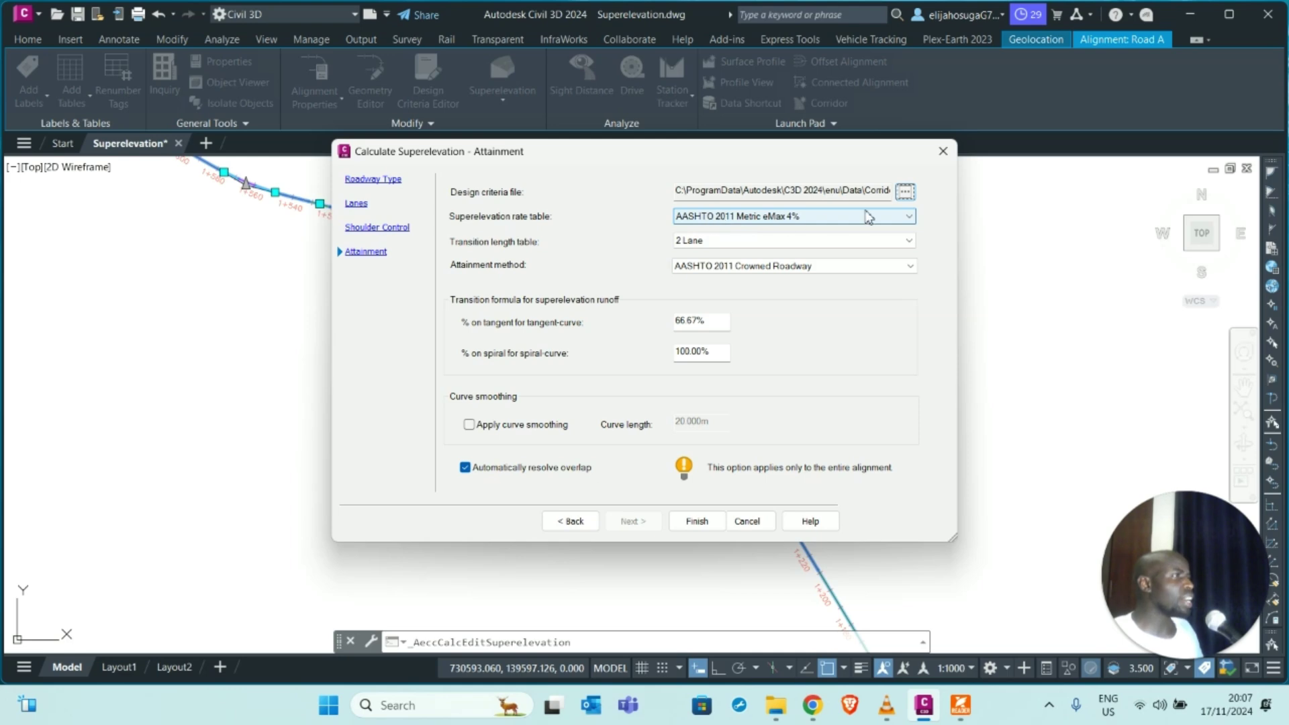
pyautogui.click(807, 221)
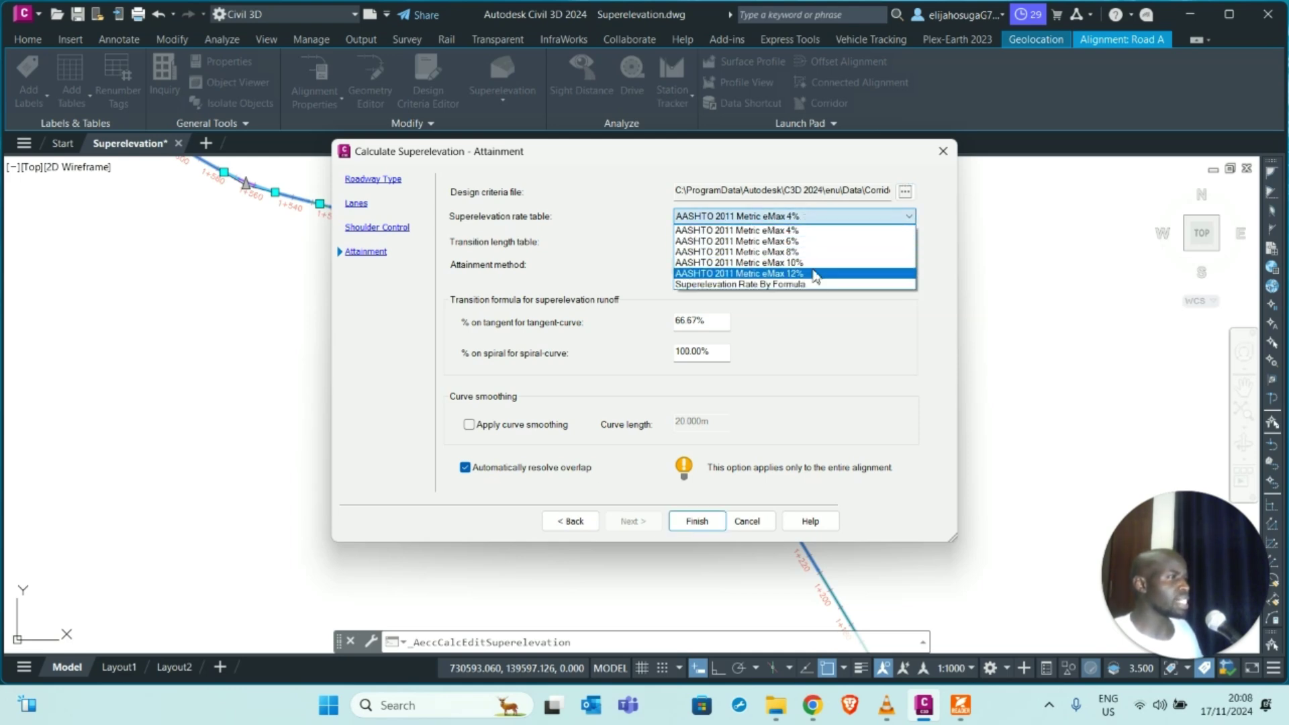
pyautogui.click(790, 243)
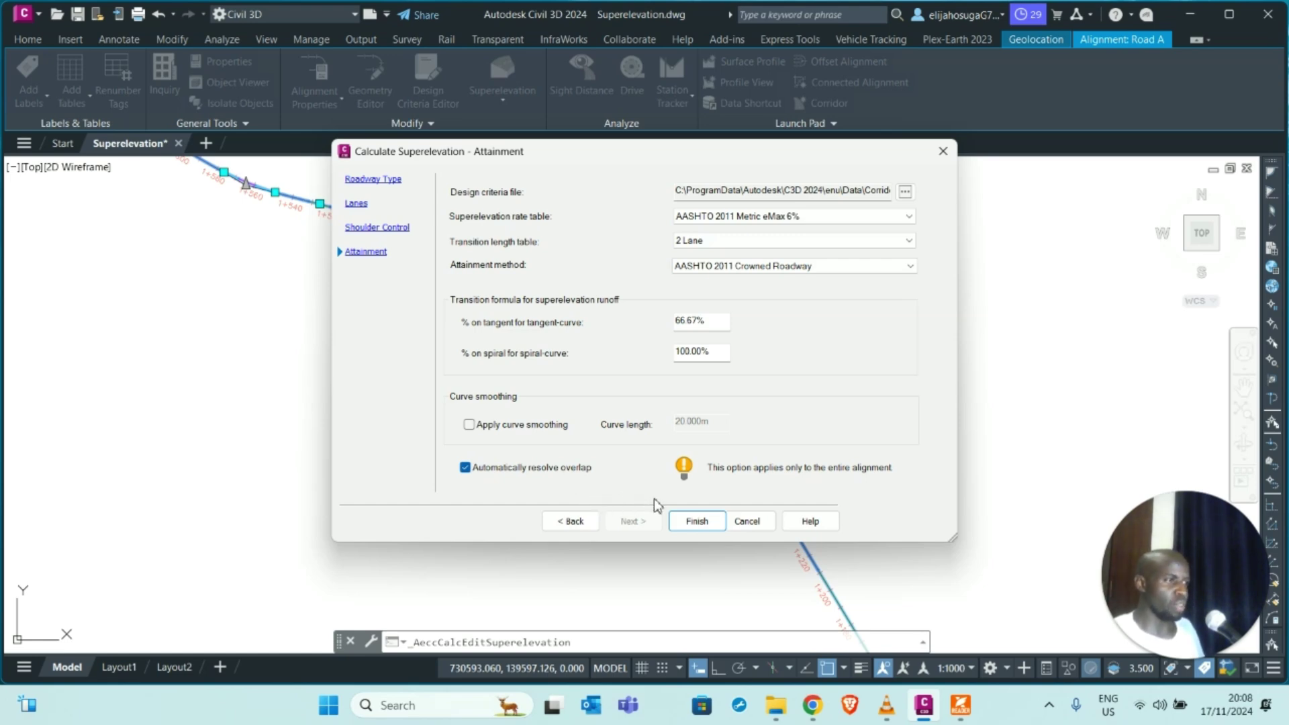
pyautogui.click(699, 524)
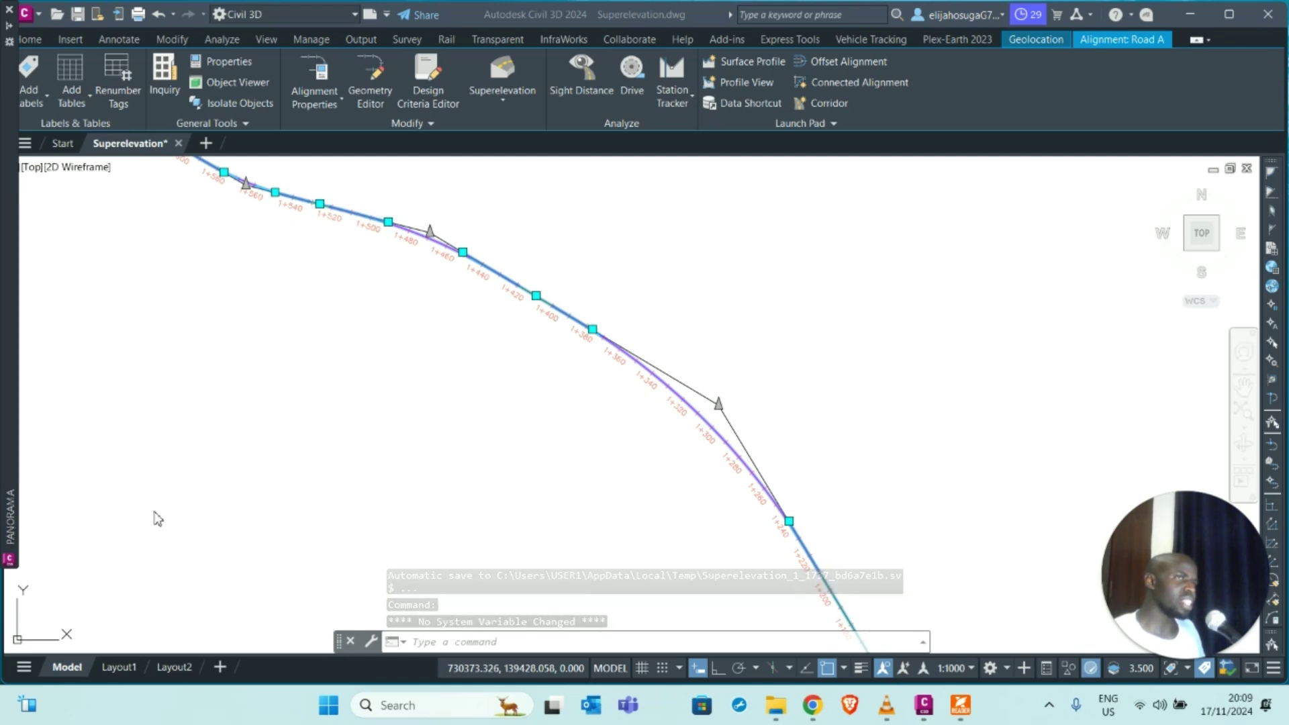
# - Examine the calculated superelevation table for Road A, checking transition stations, lengths and outside lane slopes for each curve
pyautogui.scroll(-3, 280, 458)
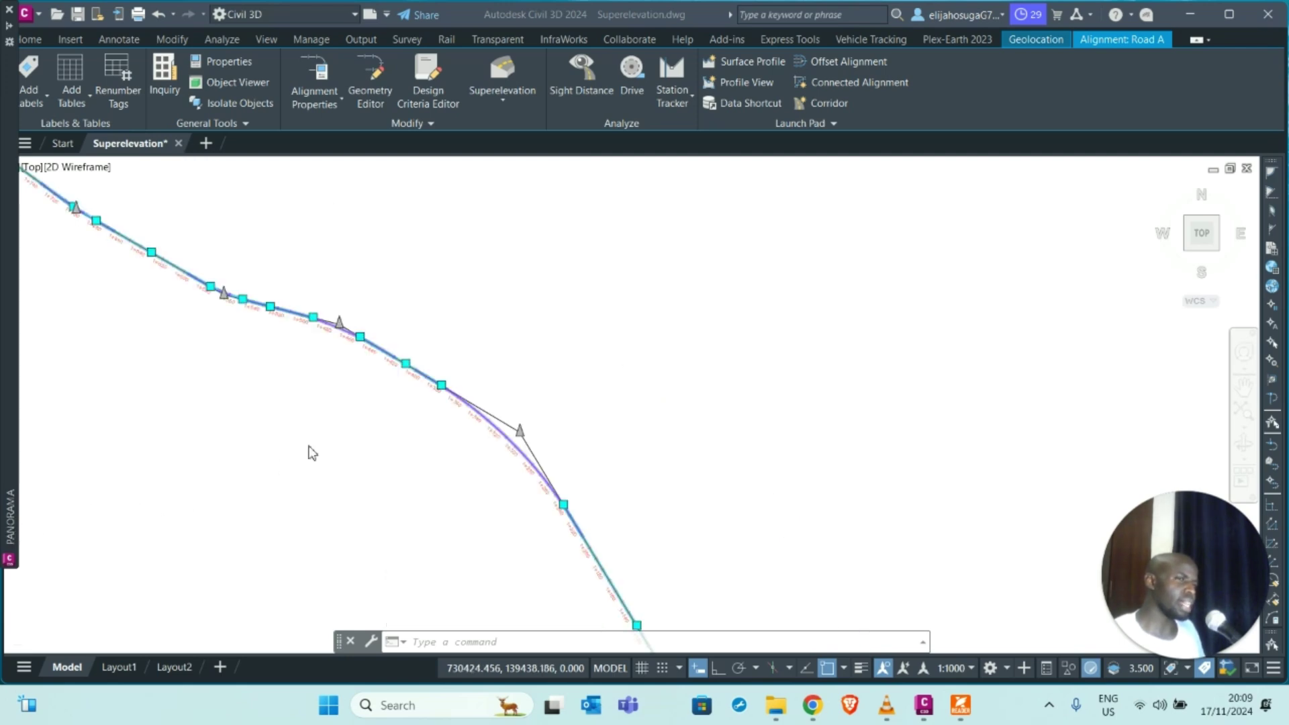
pyautogui.scroll(5, 326, 440)
pyautogui.scroll(-4, 457, 376)
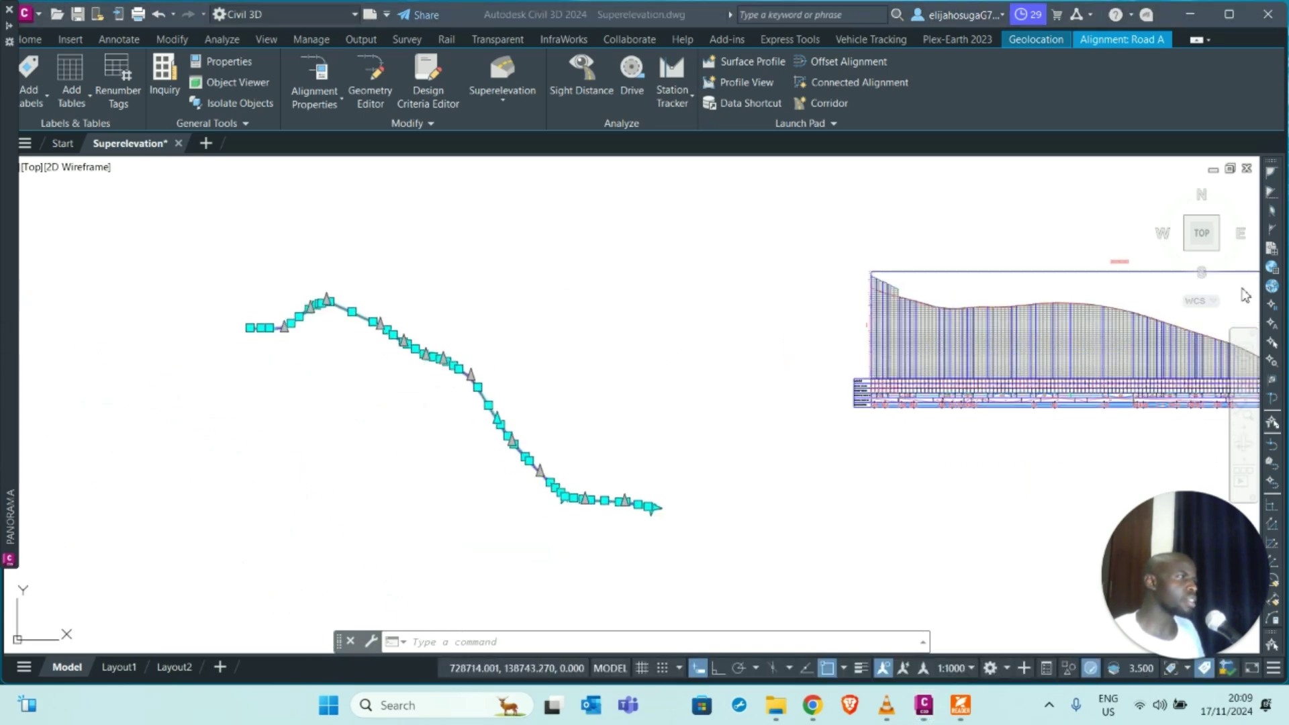
pyautogui.moveTo(9, 391)
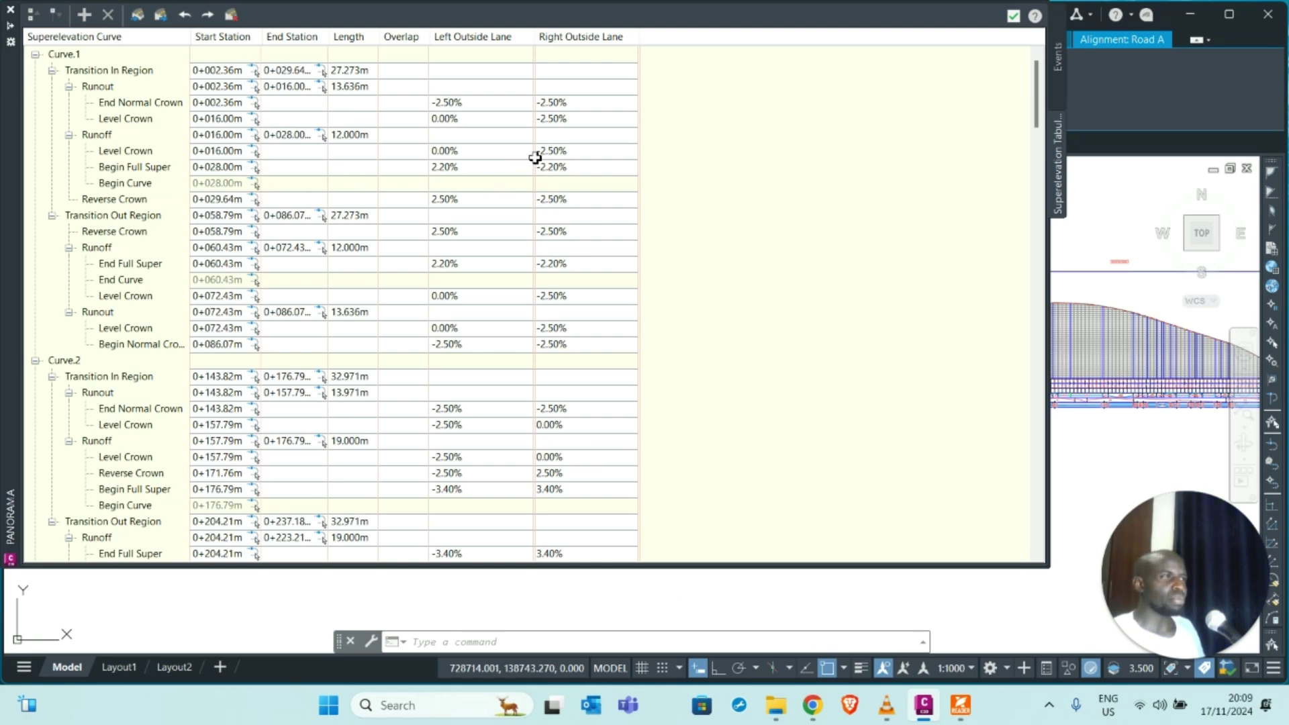
pyautogui.scroll(-4, 534, 159)
pyautogui.scroll(-2, 537, 162)
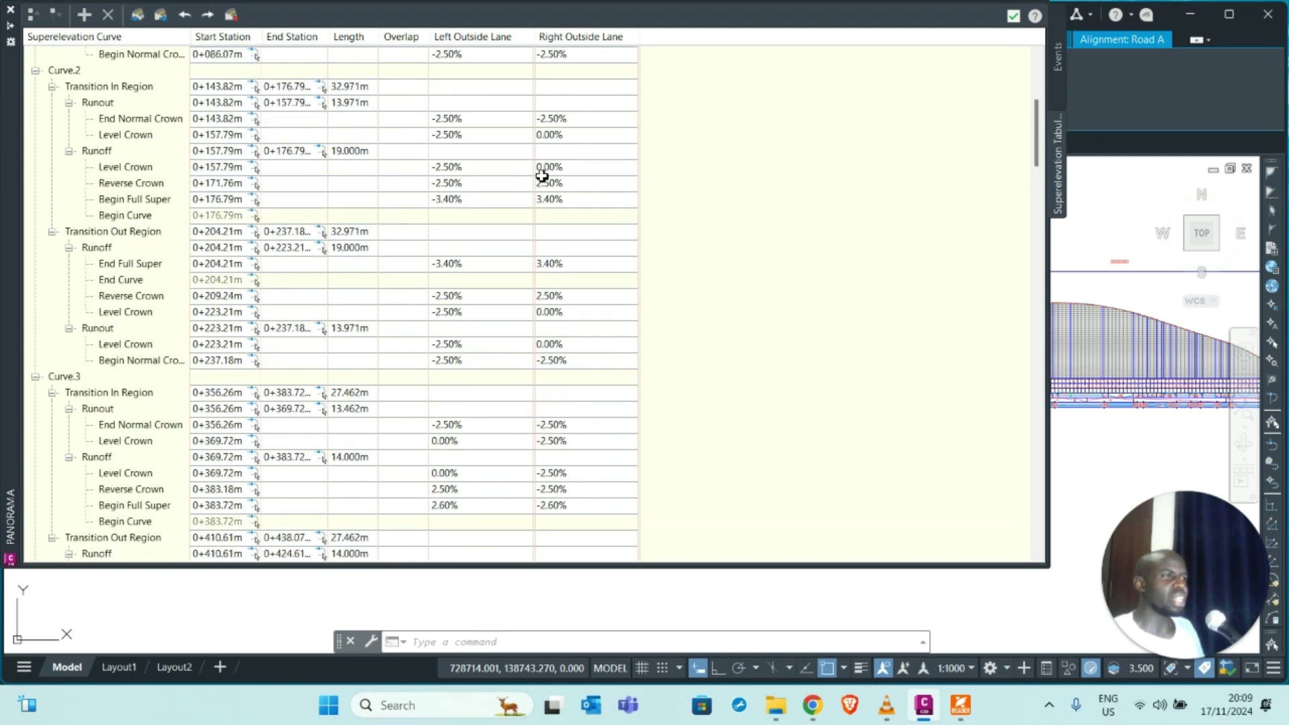
pyautogui.scroll(4, 473, 470)
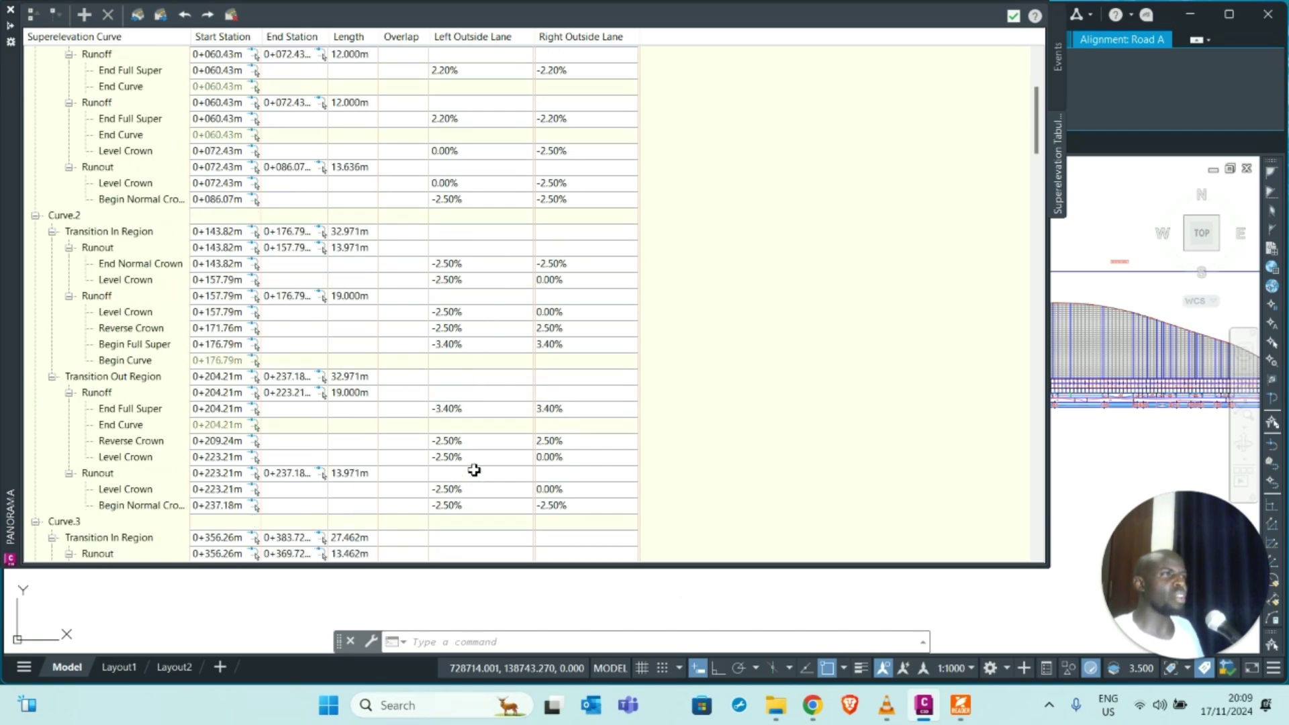
pyautogui.scroll(-6, 497, 268)
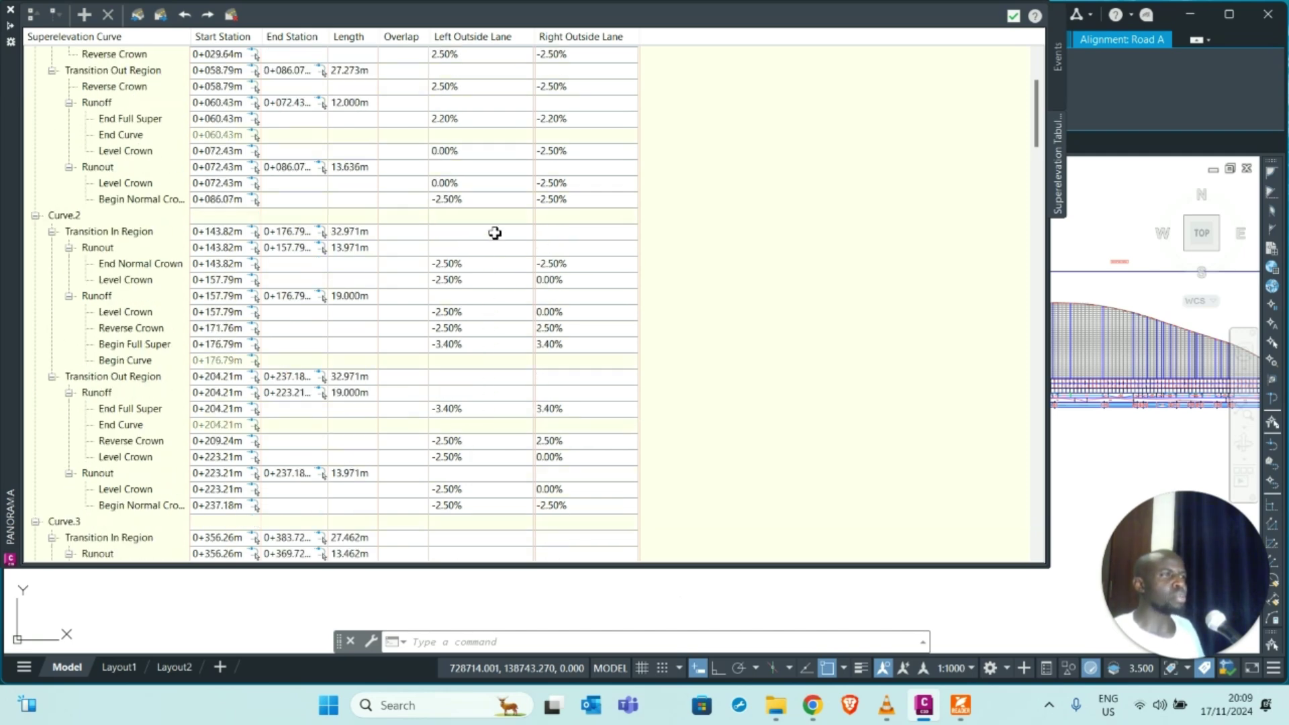
pyautogui.scroll(-6, 499, 348)
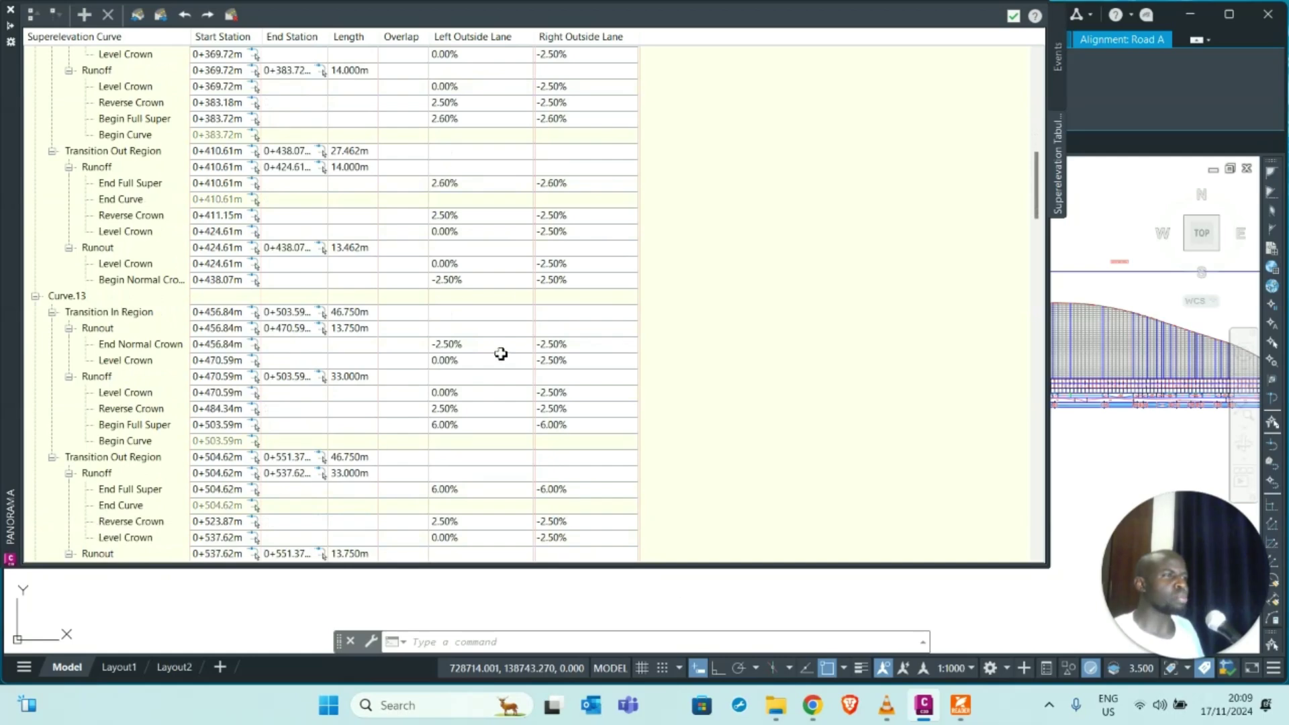
pyautogui.scroll(-2, 505, 369)
pyautogui.scroll(-5, 507, 370)
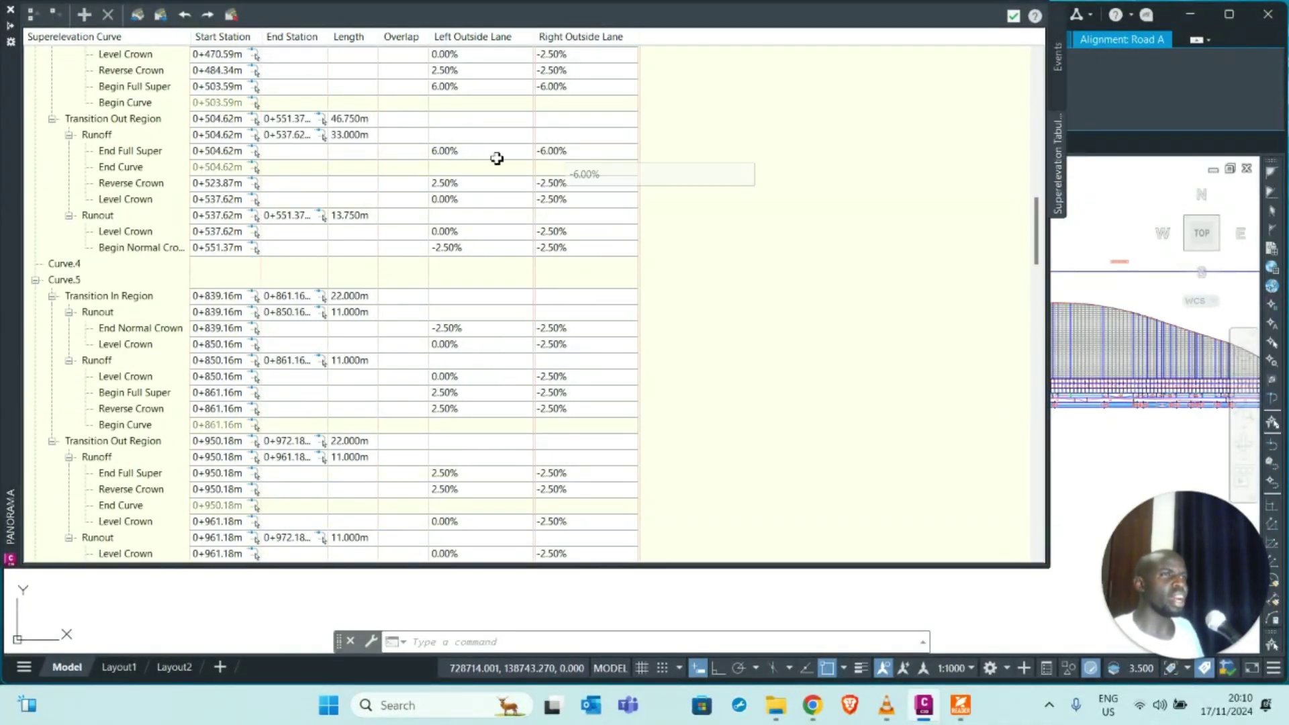
pyautogui.scroll(-15, 521, 262)
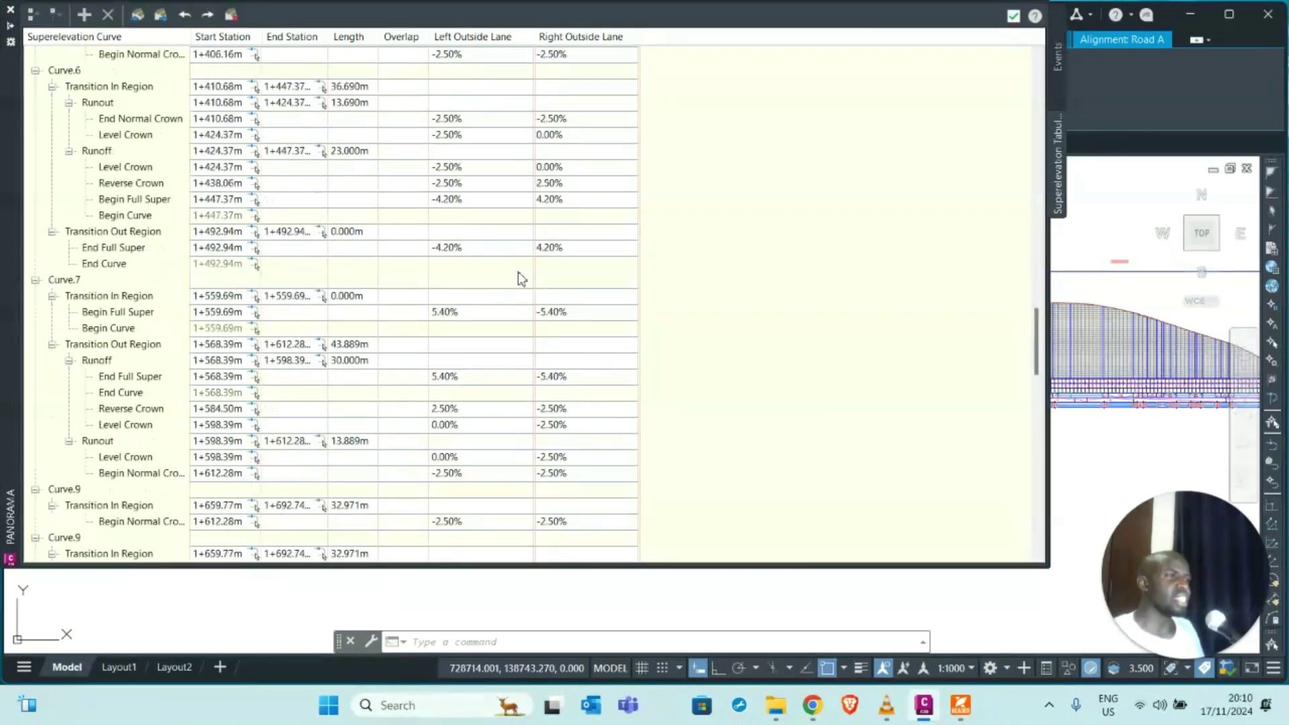
pyautogui.scroll(-15, 521, 285)
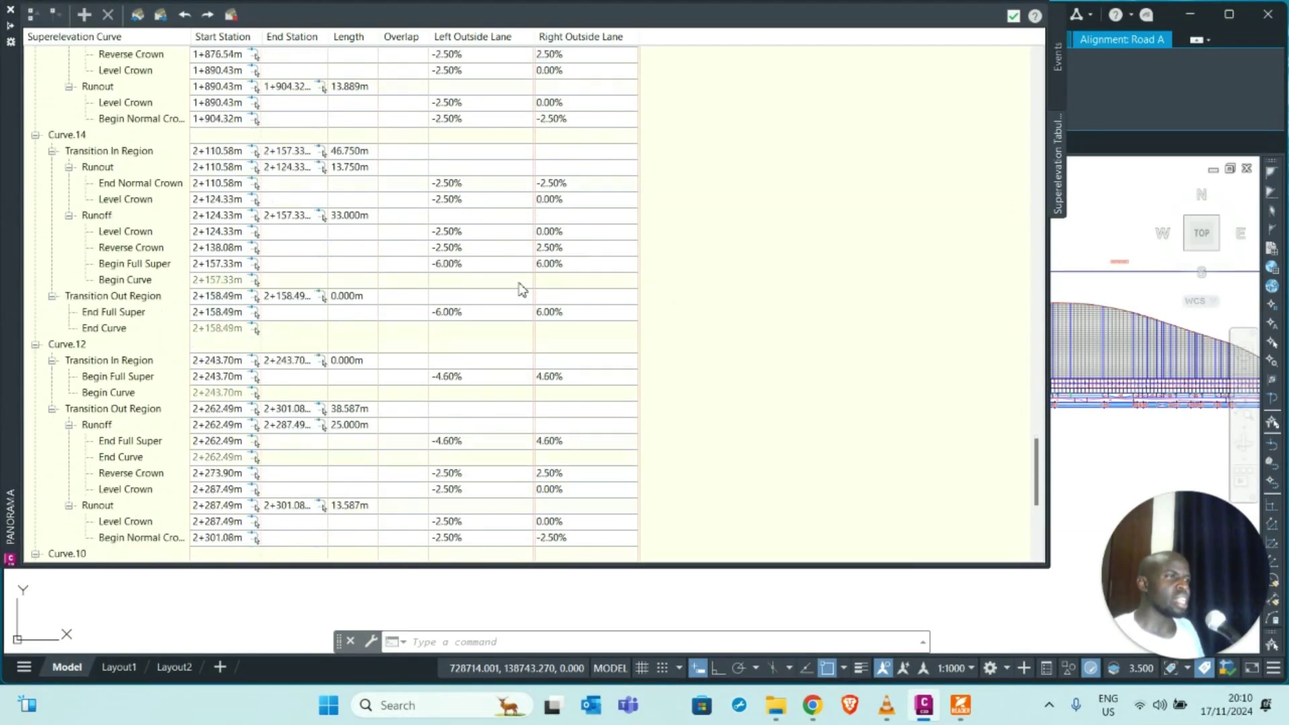
pyautogui.scroll(15, 522, 288)
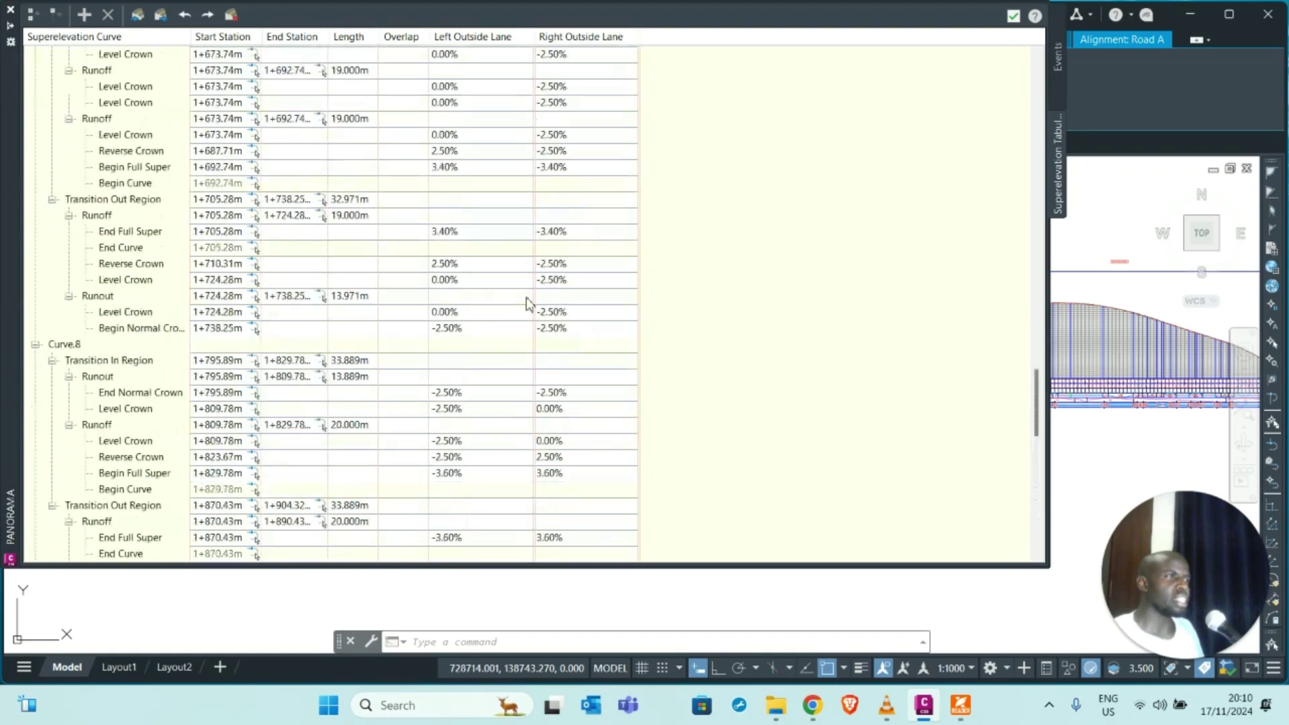
pyautogui.scroll(20, 532, 314)
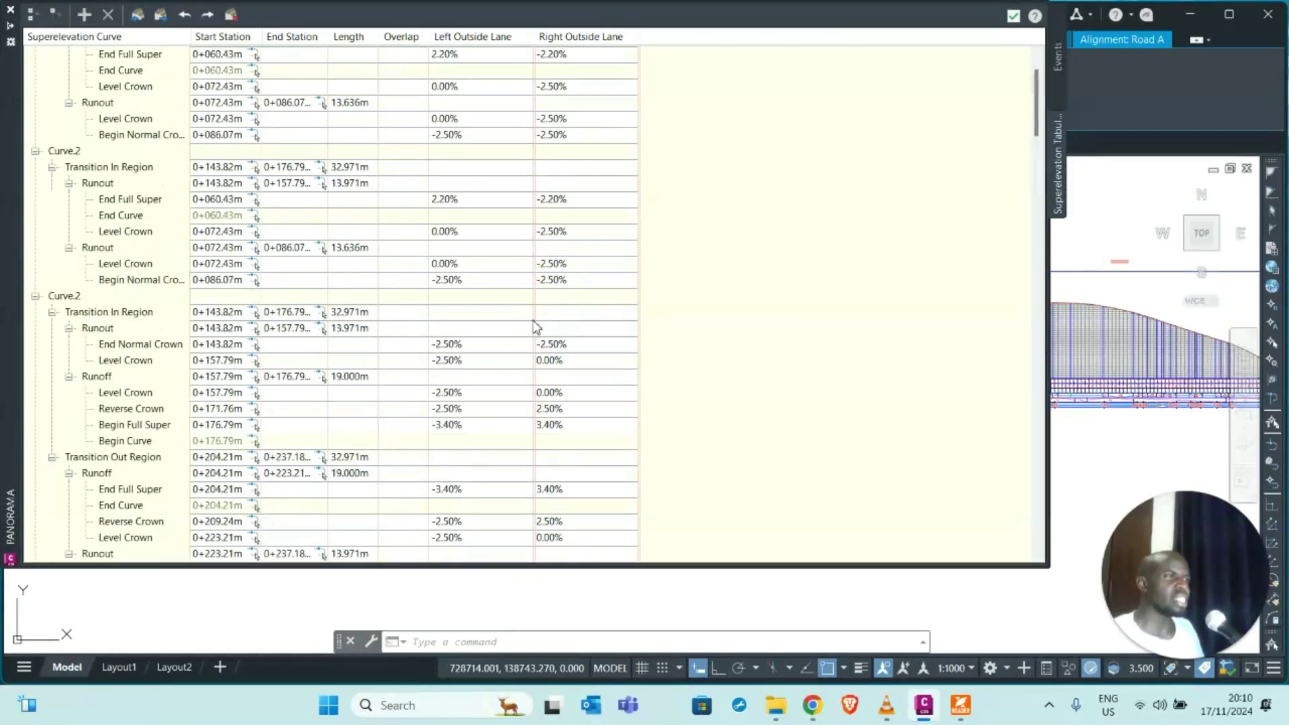
pyautogui.scroll(-20, 535, 327)
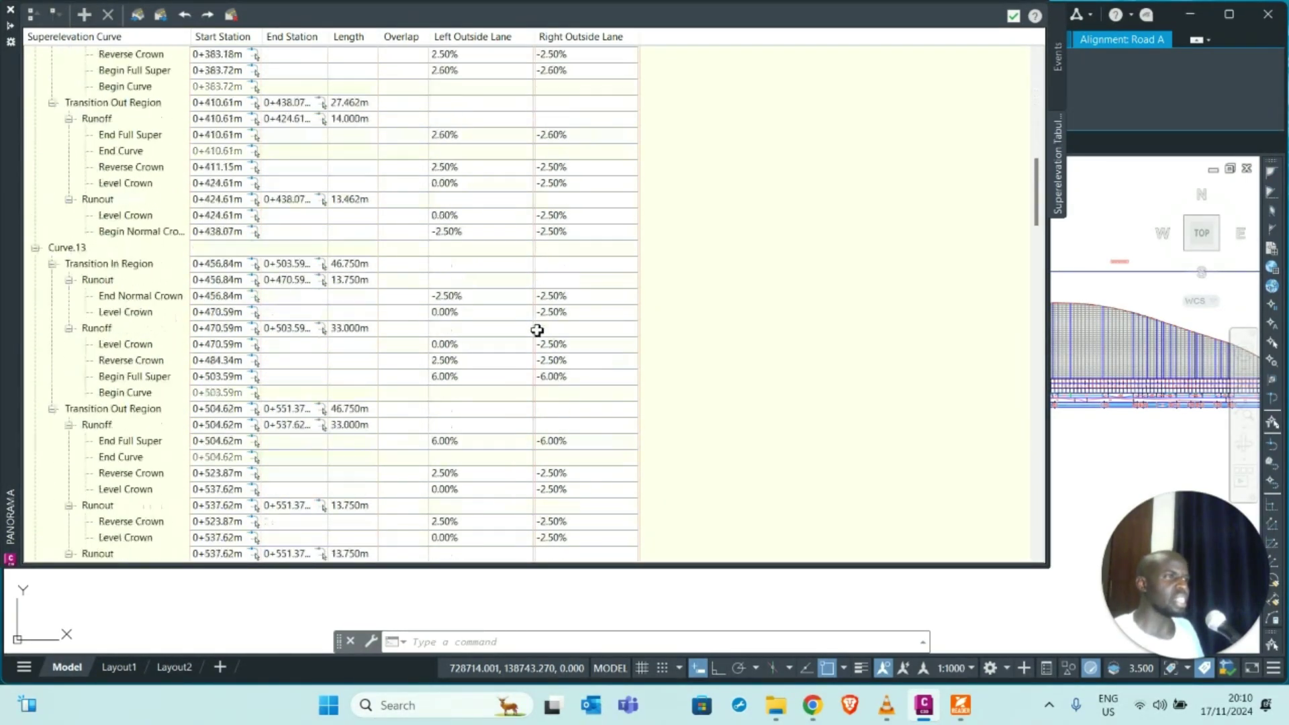
pyautogui.scroll(-5, 537, 346)
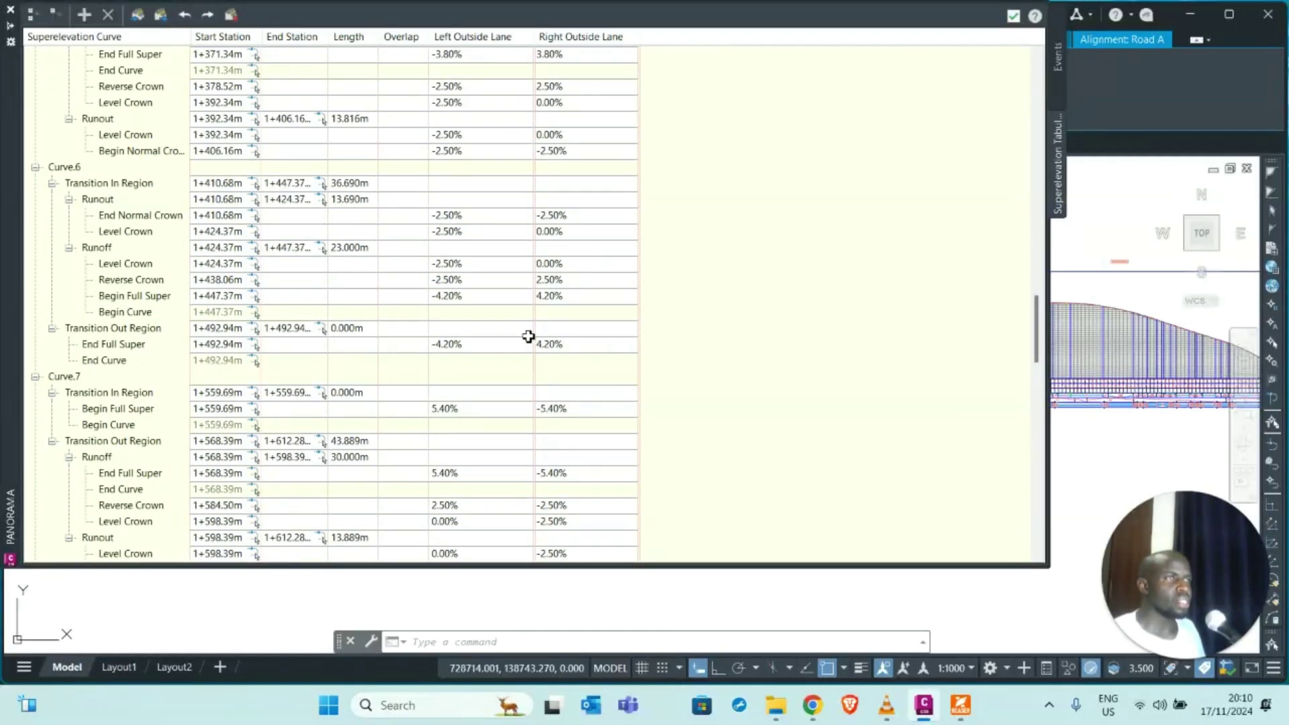
pyautogui.scroll(14, 305, 201)
pyautogui.scroll(8, 306, 205)
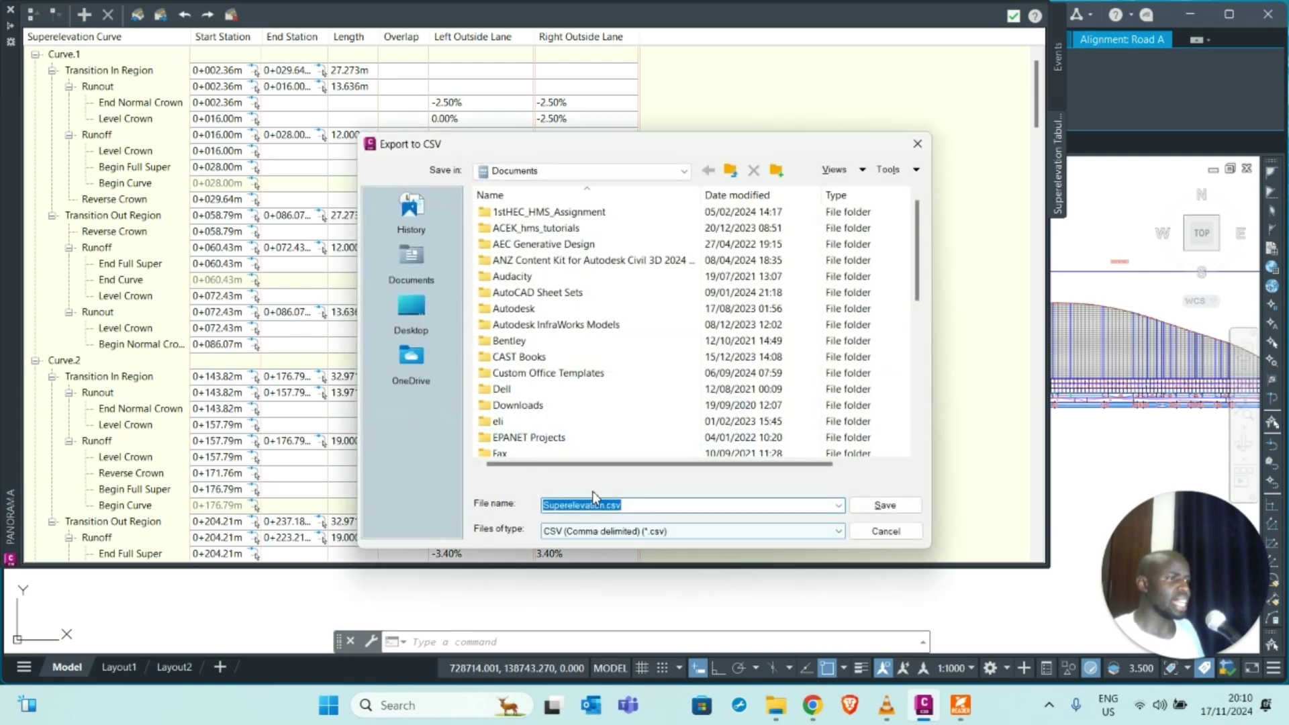
# - Try to export the superelevation table to the desktop as Superelevation.csv
pyautogui.click(410, 312)
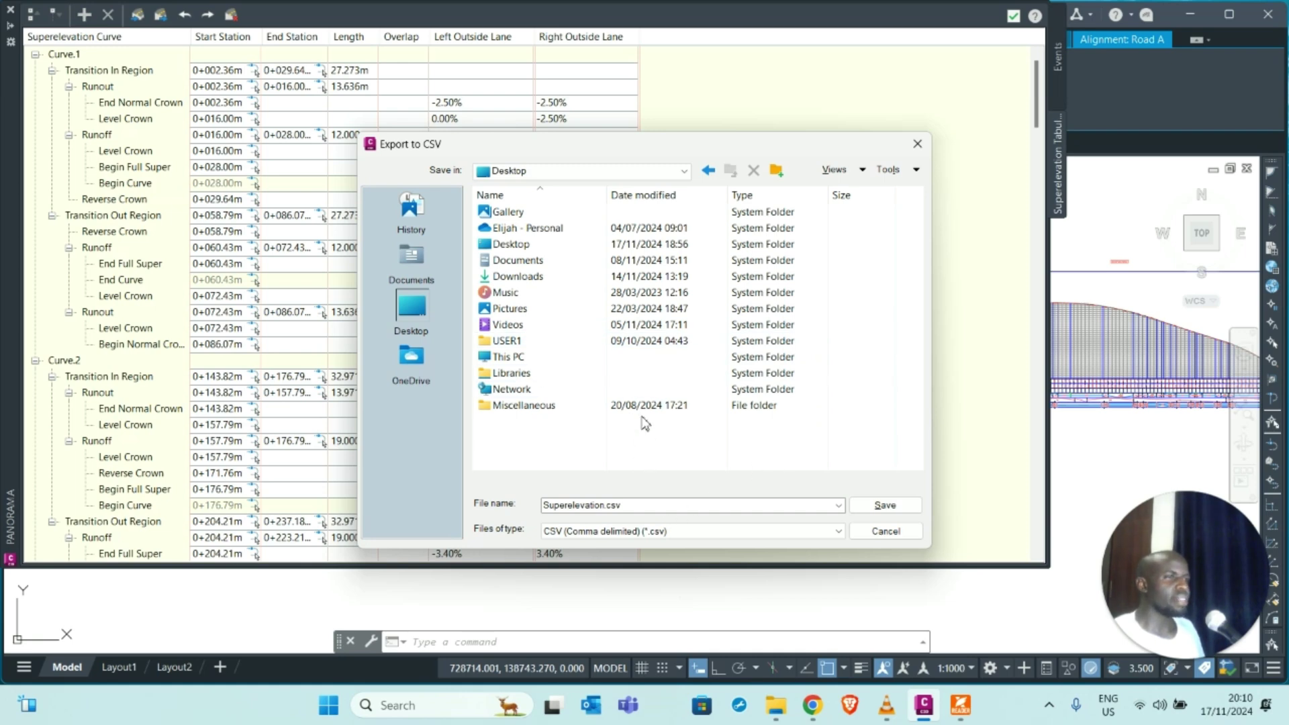
pyautogui.click(917, 144)
# - Review the superelevation stations and slopes through the last curve, and close the superelevation table and event list
pyautogui.scroll(-15, 228, 255)
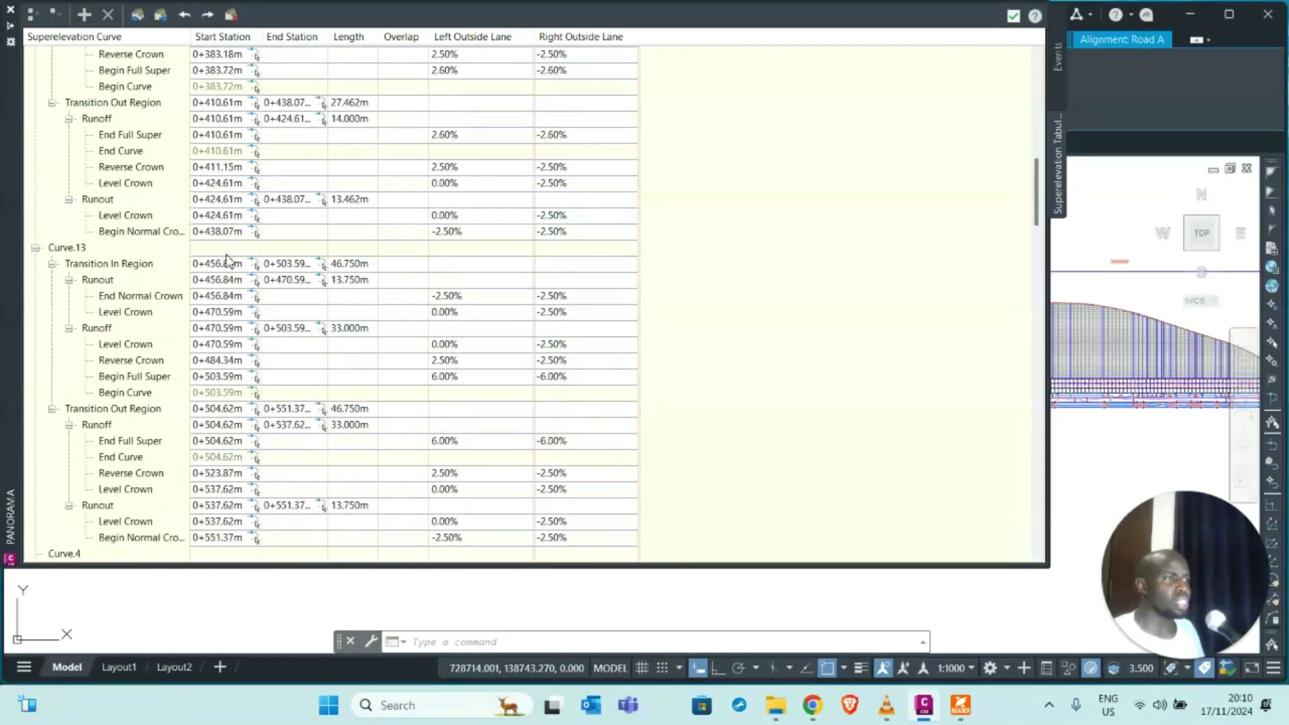
pyautogui.scroll(-12, 228, 255)
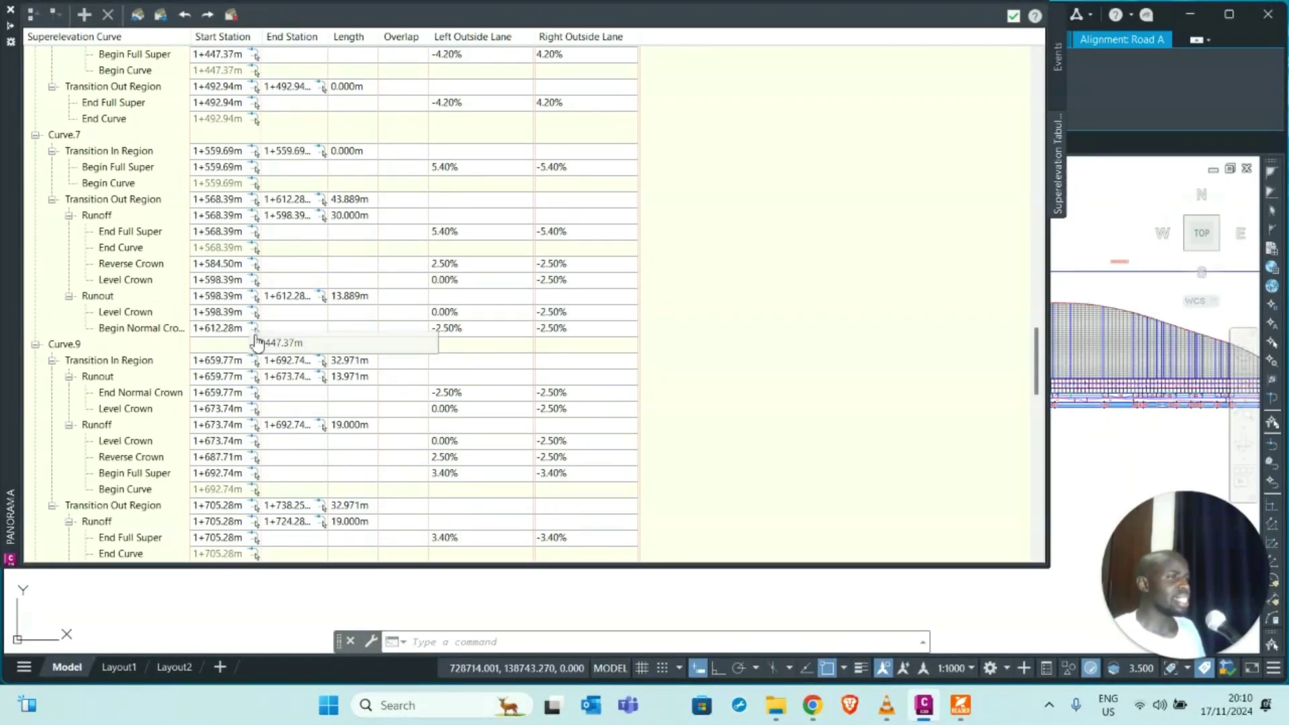
pyautogui.scroll(-10, 257, 343)
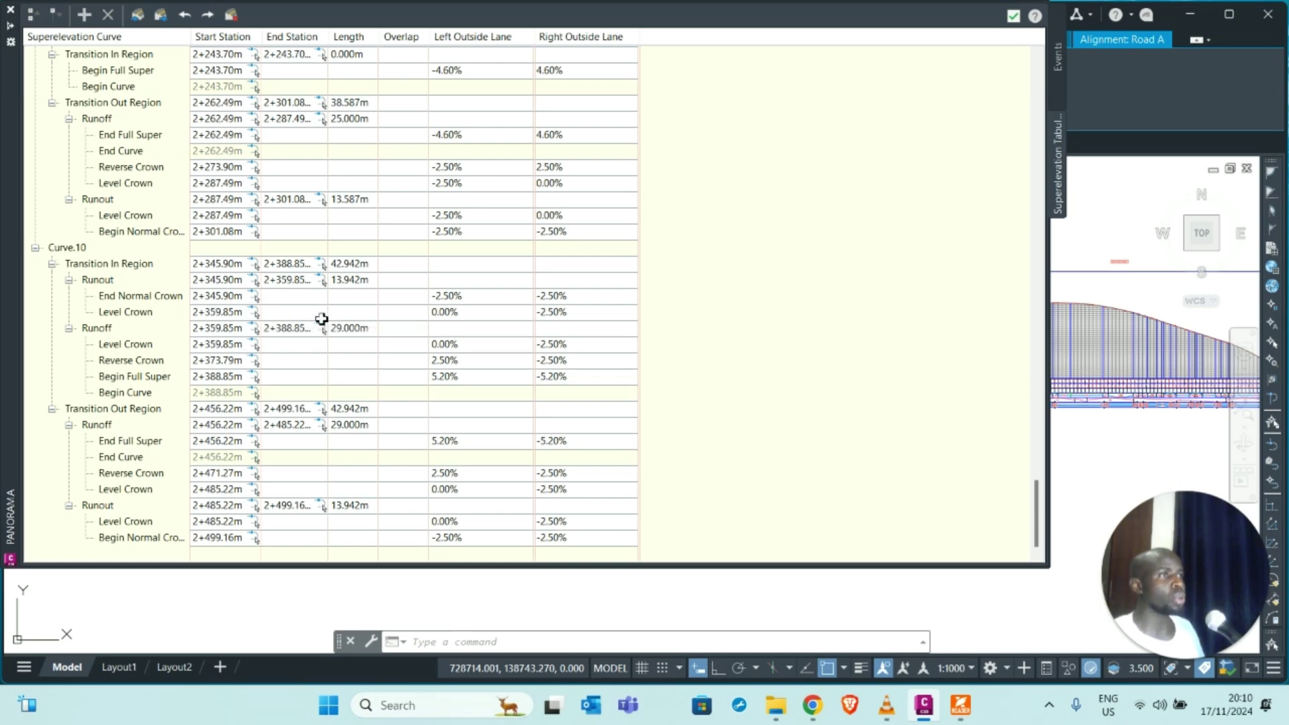
pyautogui.scroll(20, 494, 353)
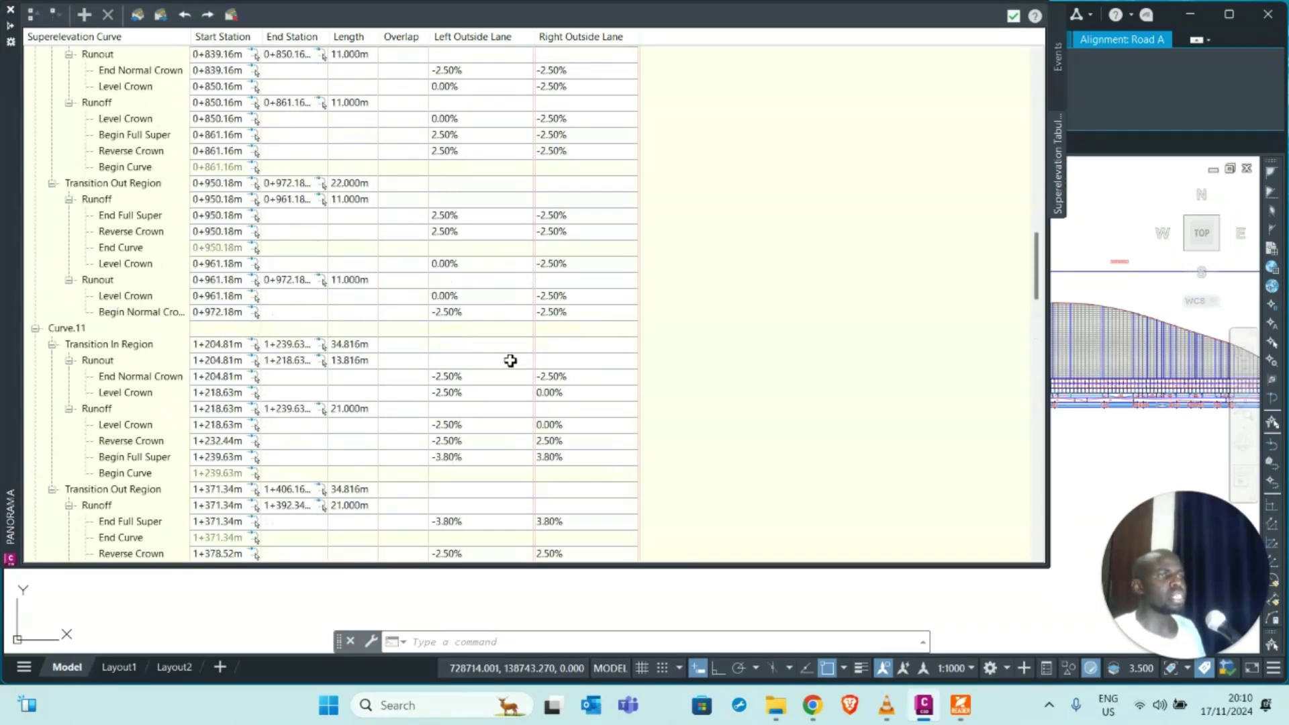
pyautogui.scroll(20, 494, 353)
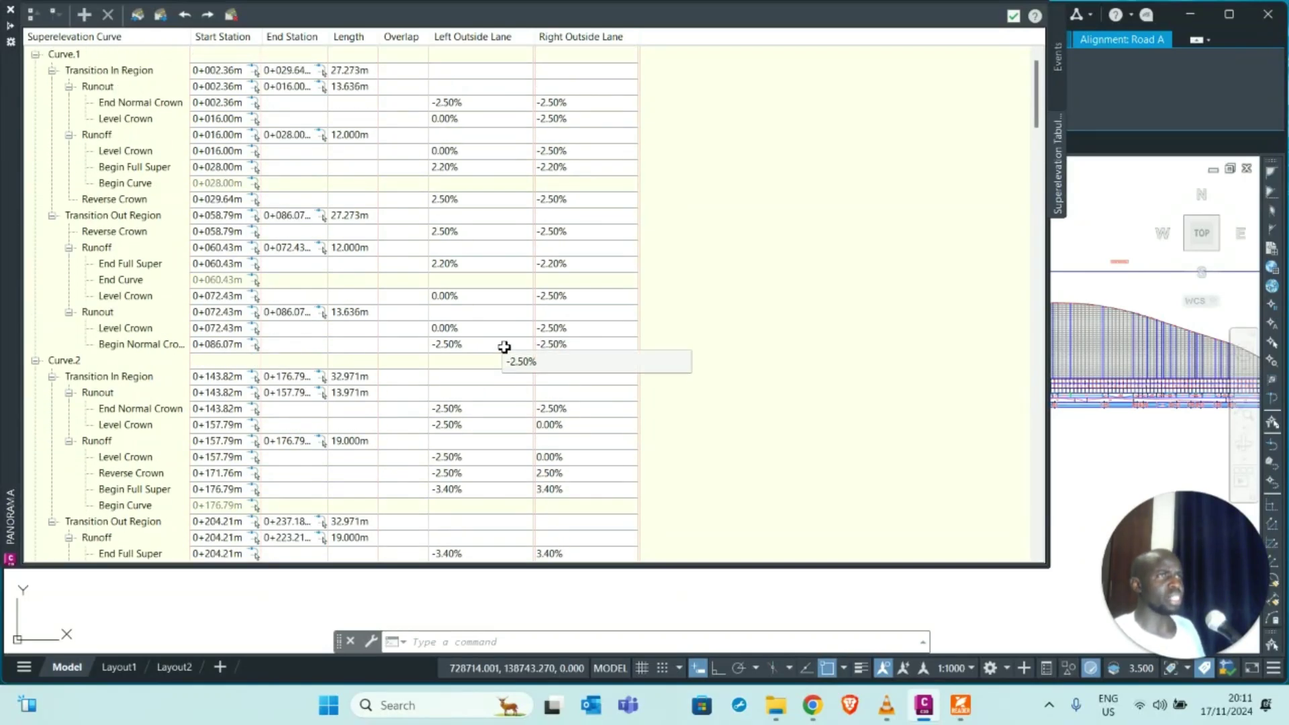
pyautogui.click(1014, 18)
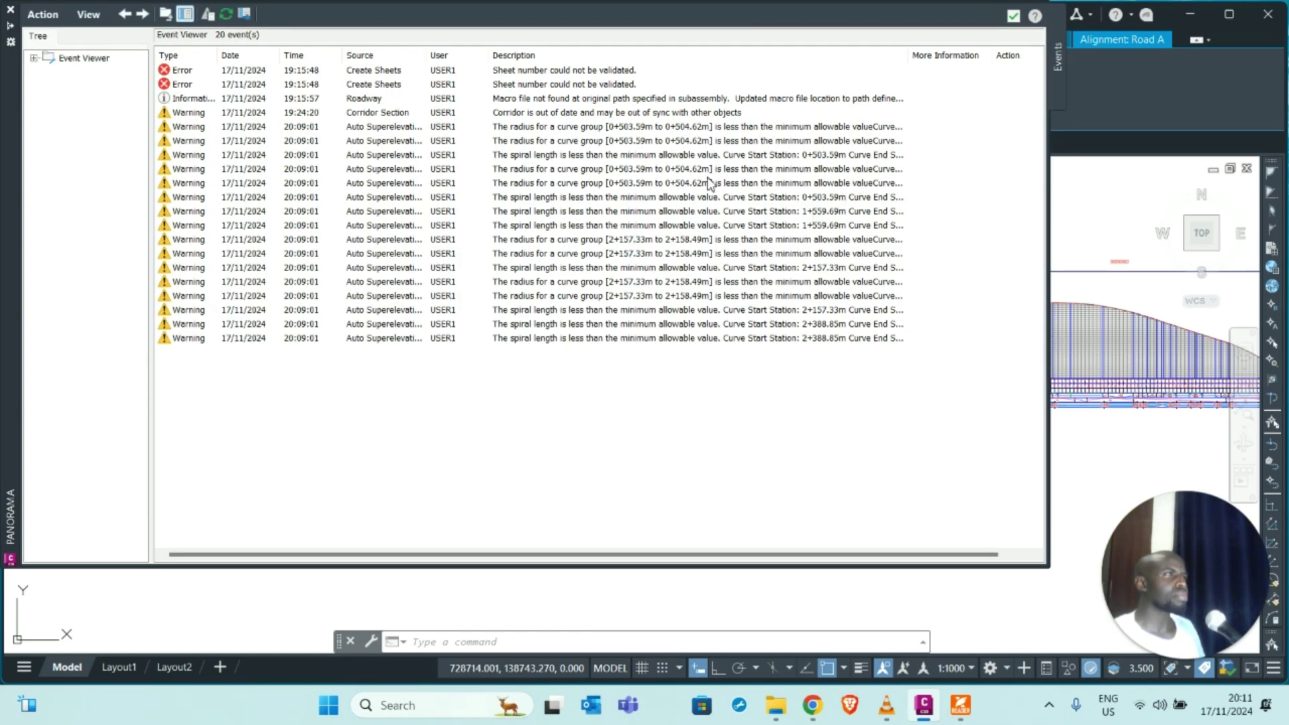
pyautogui.click(1015, 17)
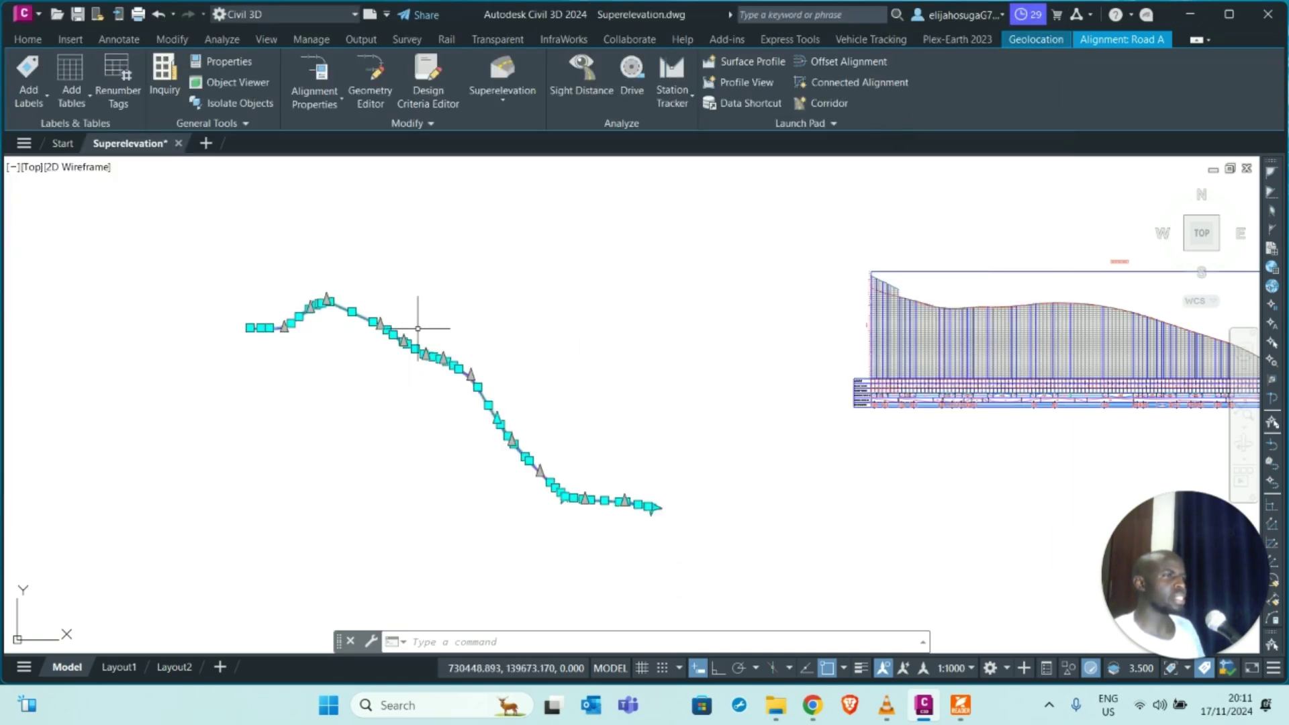
# - Select the Road A alignment and open its alignment label settings for editing
pyautogui.scroll(5, 343, 319)
pyautogui.scroll(-5, 351, 311)
pyautogui.scroll(-4, 366, 317)
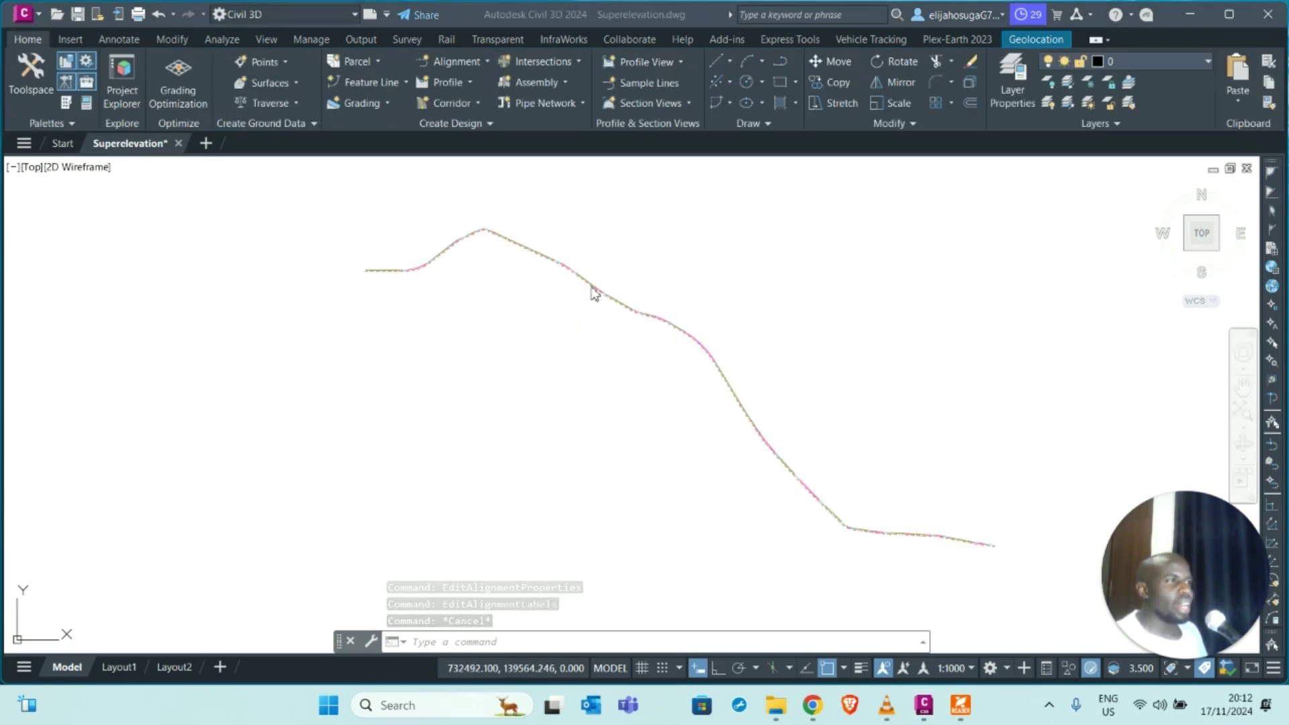
pyautogui.scroll(3, 595, 302)
pyautogui.scroll(-3, 597, 308)
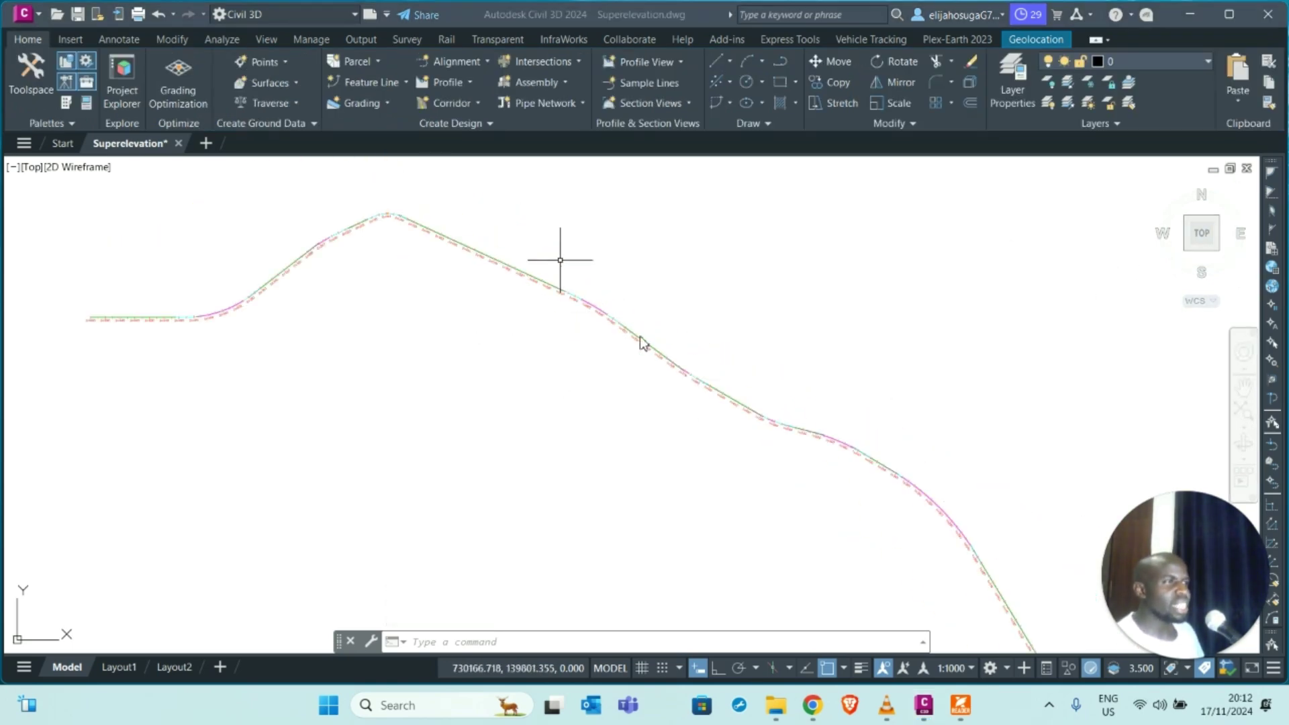
pyautogui.click(584, 316)
pyautogui.scroll(3, 702, 364)
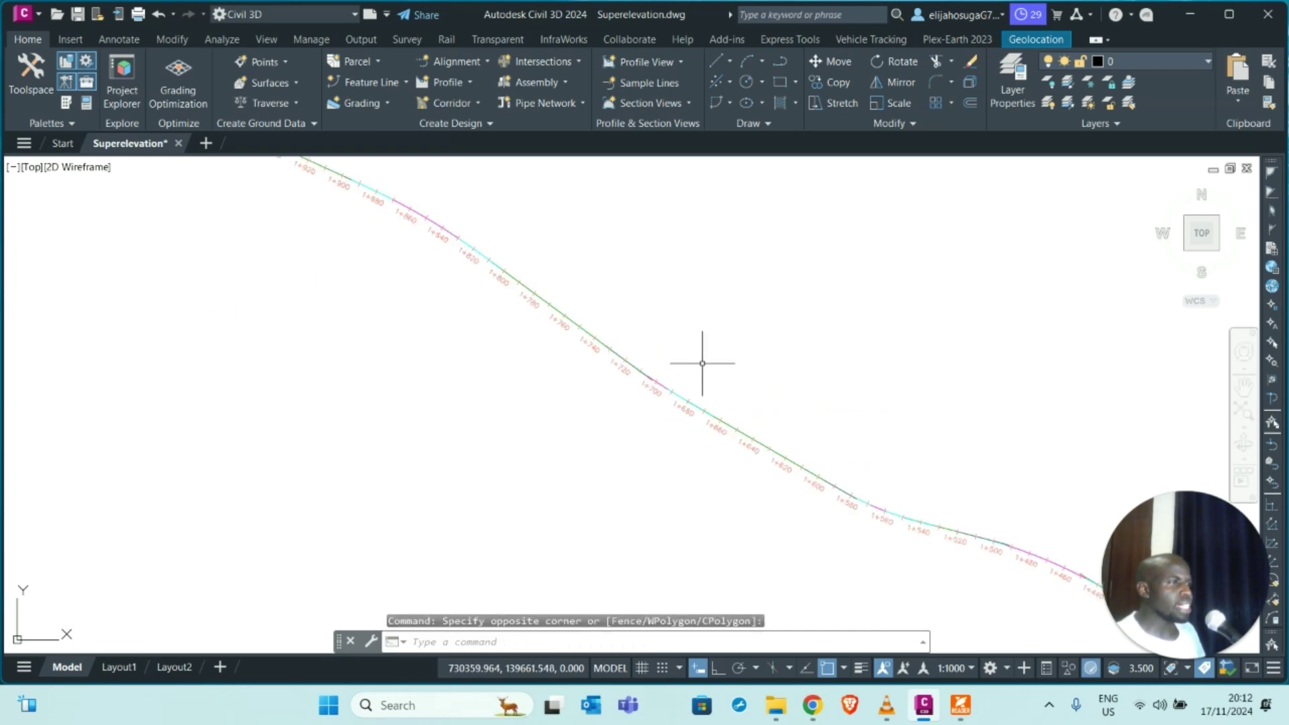
pyautogui.click(685, 399)
pyautogui.rightClick(514, 360)
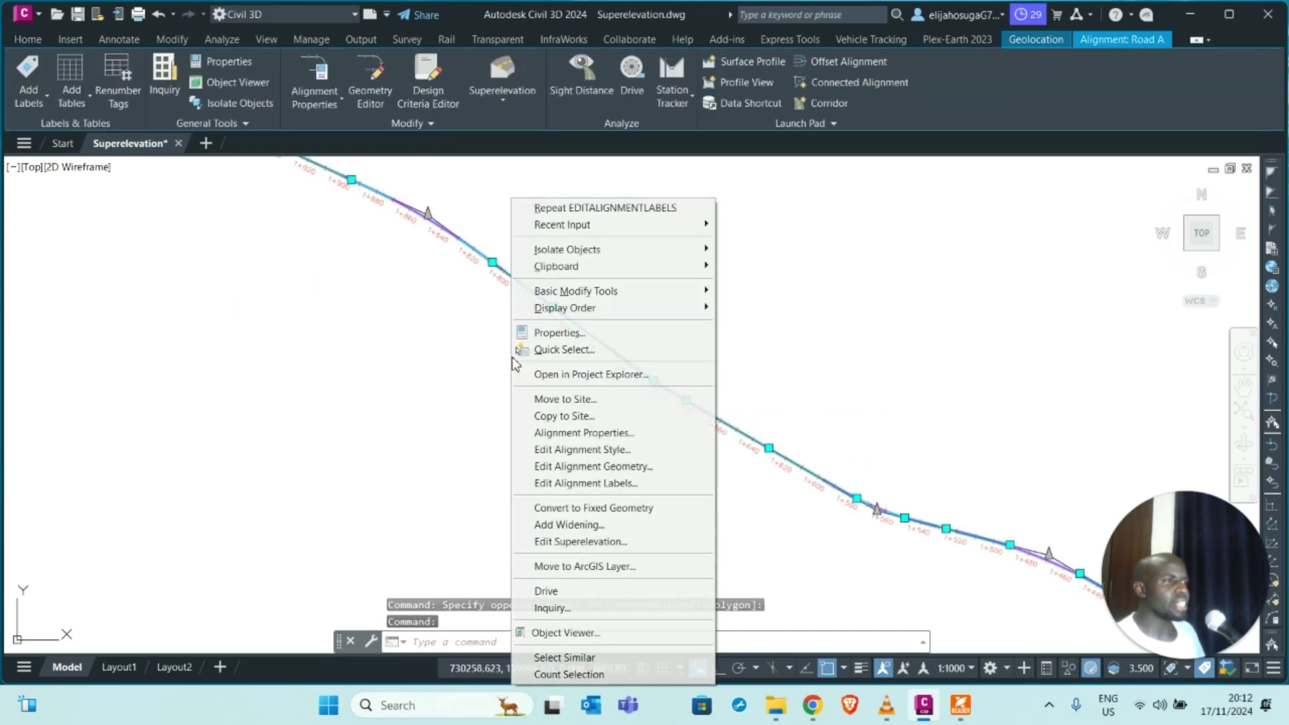
pyautogui.click(570, 484)
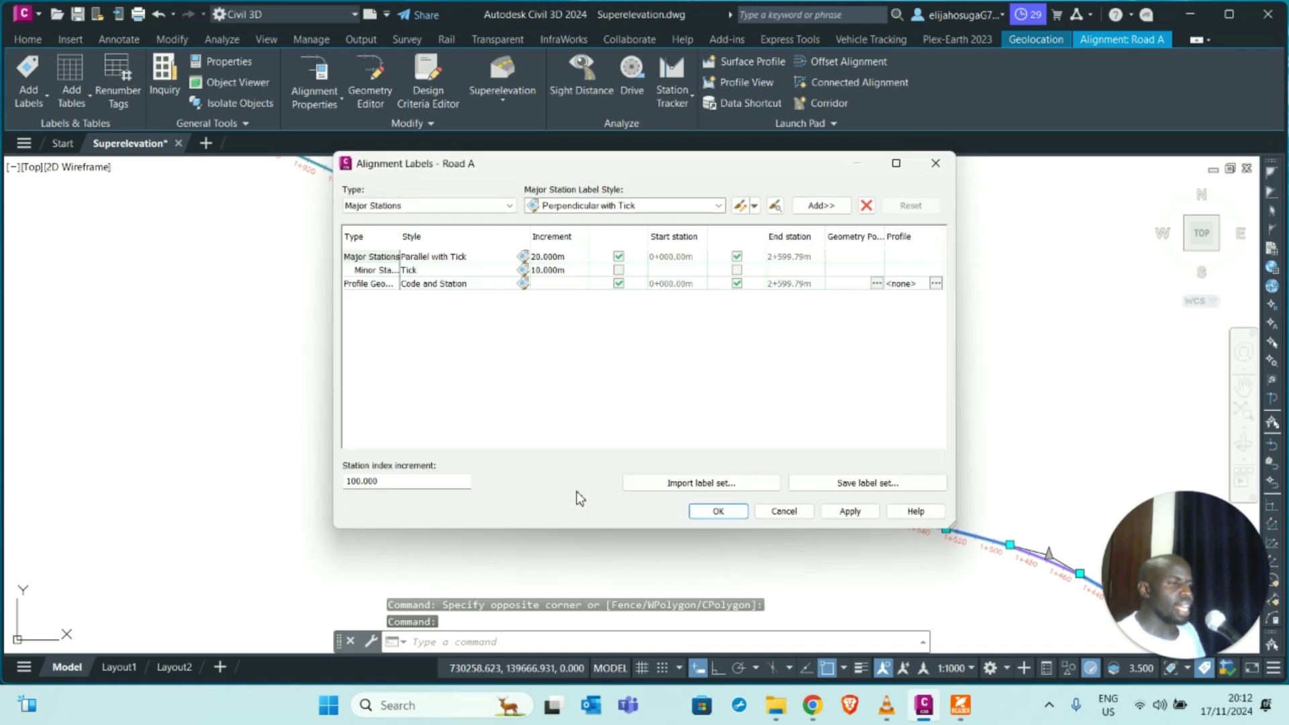
# - Add Superelevation Critical Points labels in the Critical Points style for all superelevation points and apply them to Road A
pyautogui.click(377, 205)
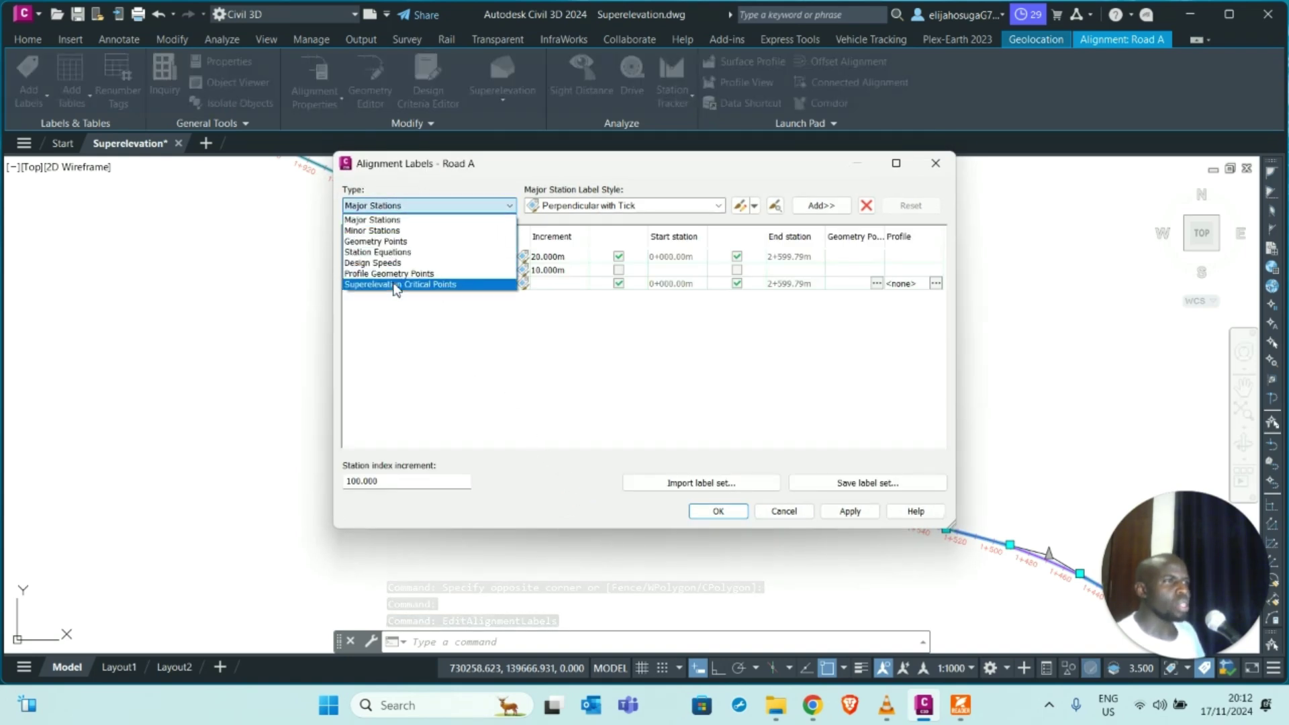
pyautogui.click(395, 284)
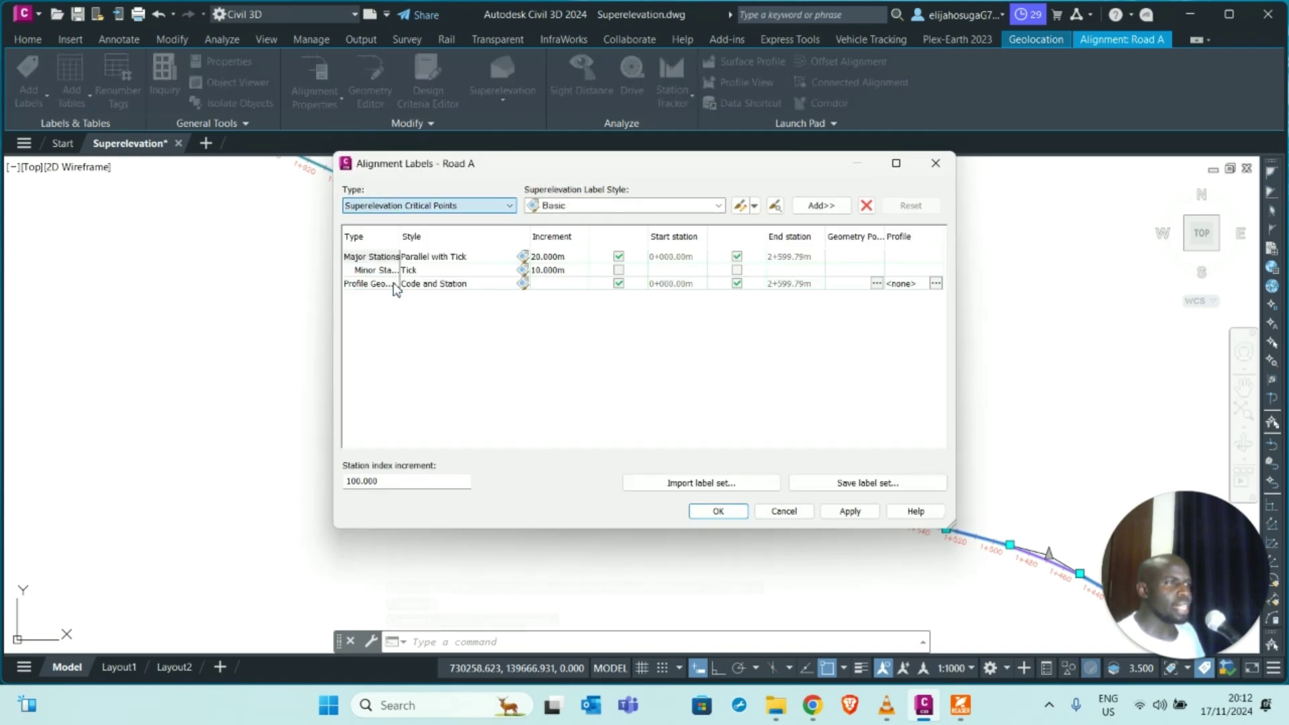
pyautogui.click(648, 208)
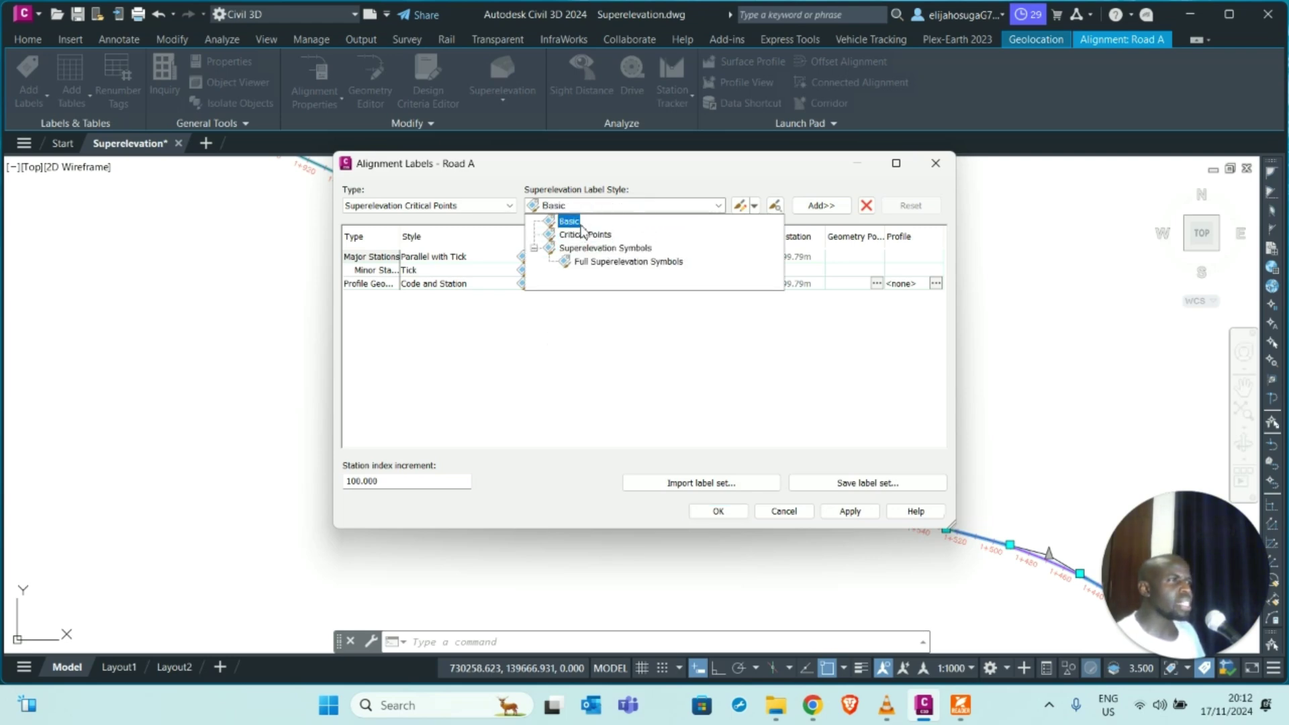
pyautogui.click(597, 236)
pyautogui.click(817, 206)
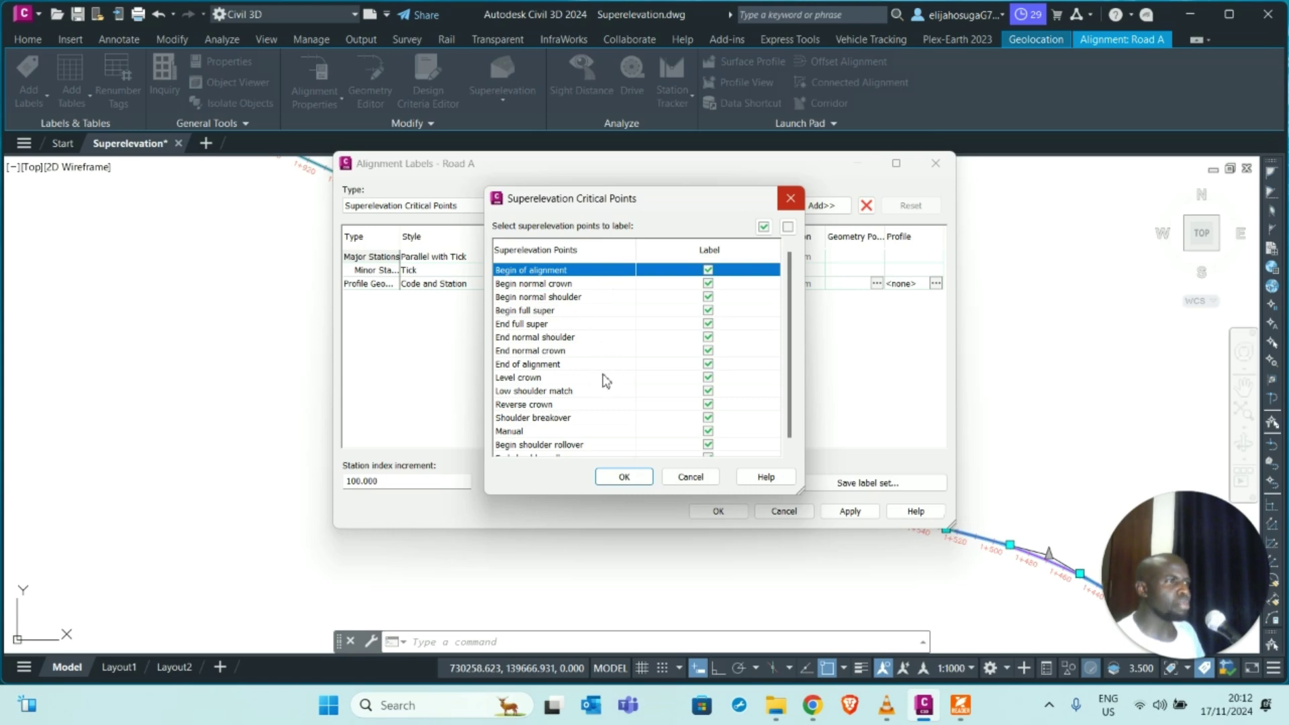
pyautogui.click(641, 479)
pyautogui.click(850, 512)
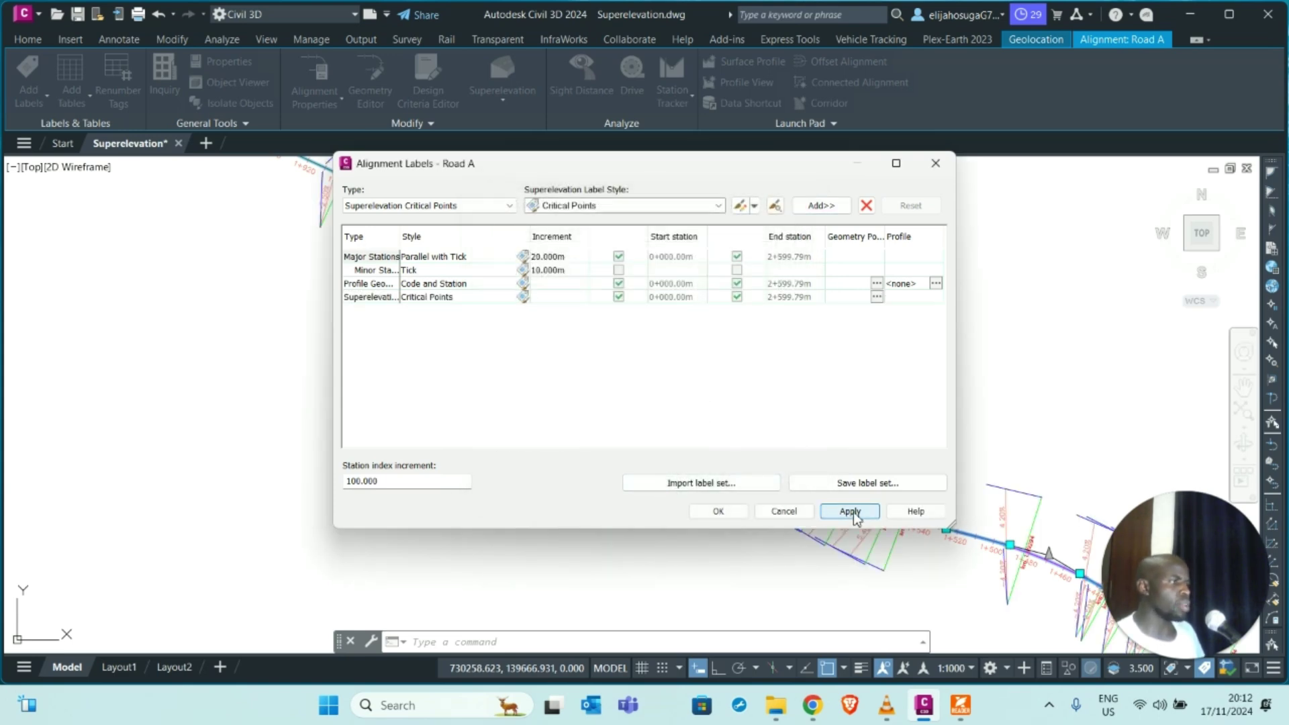
pyautogui.click(699, 210)
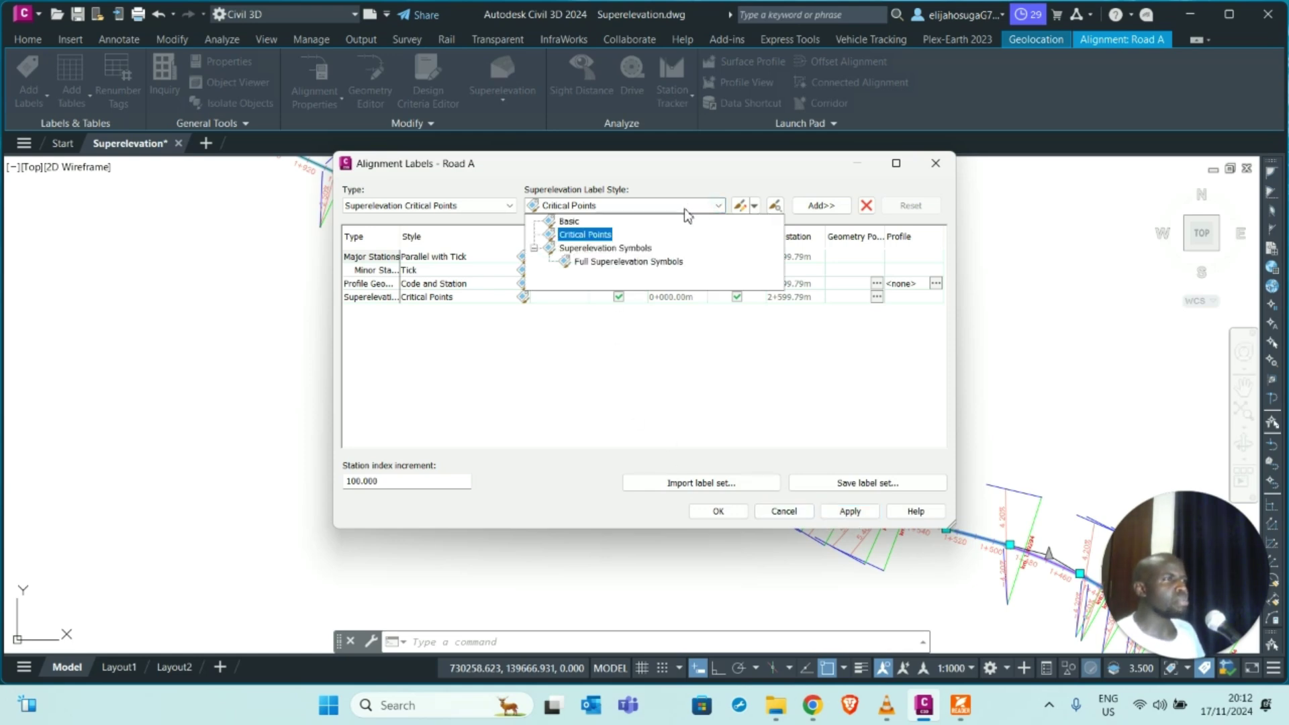
pyautogui.click(824, 176)
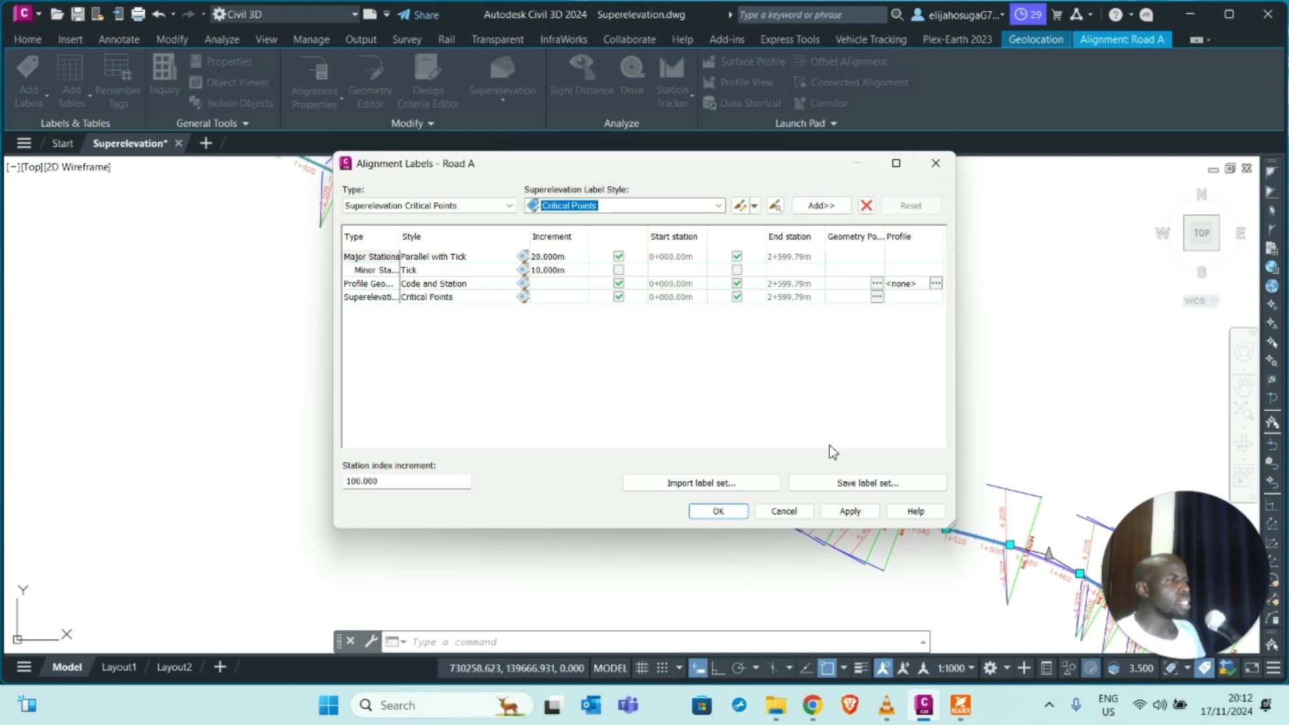
pyautogui.click(718, 512)
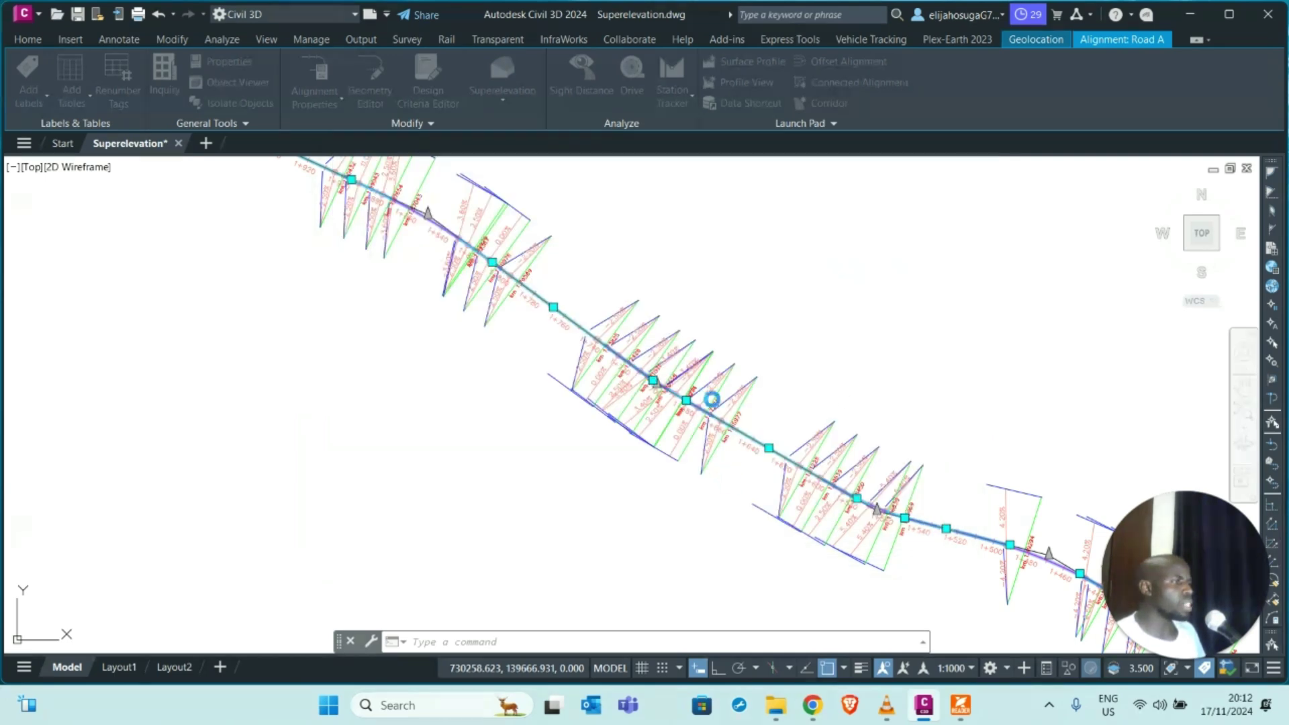
# - Inspect the superelevation labels along Road A, and delete the Critical Points style entry from the alignment's label settings
pyautogui.scroll(-5, 533, 388)
pyautogui.scroll(6, 533, 388)
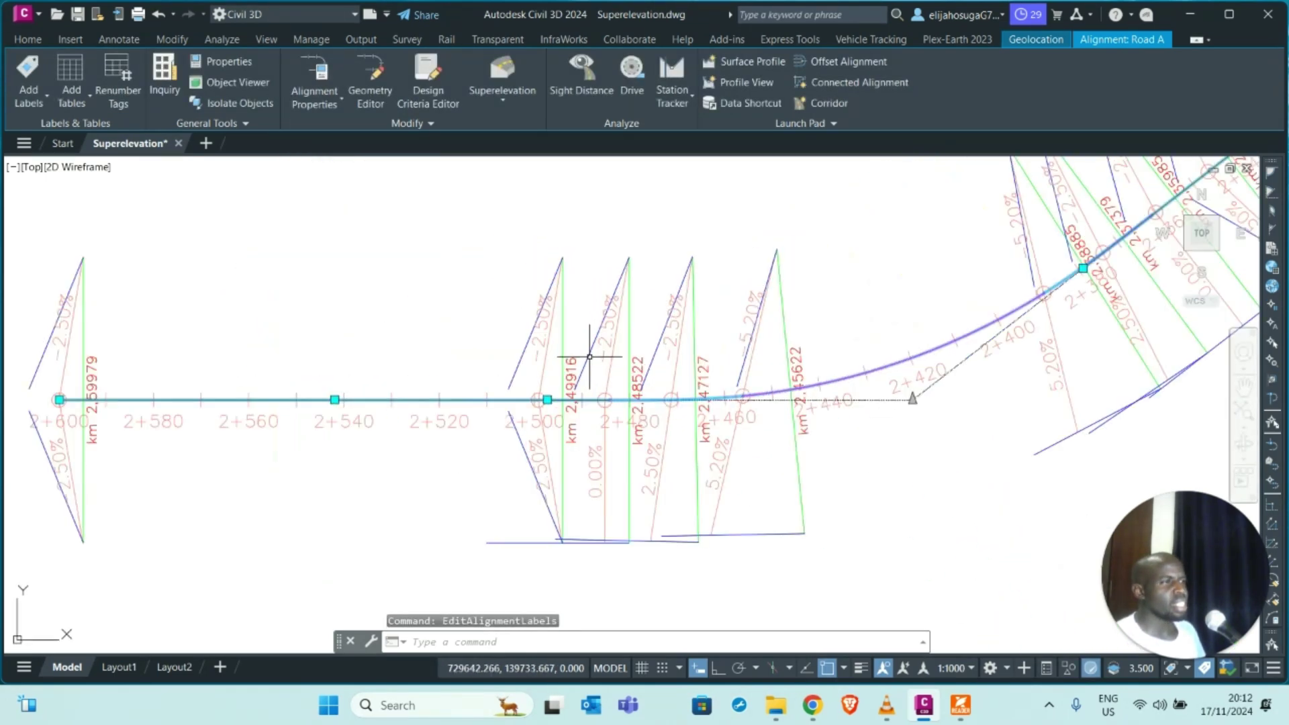
pyautogui.scroll(-5, 593, 352)
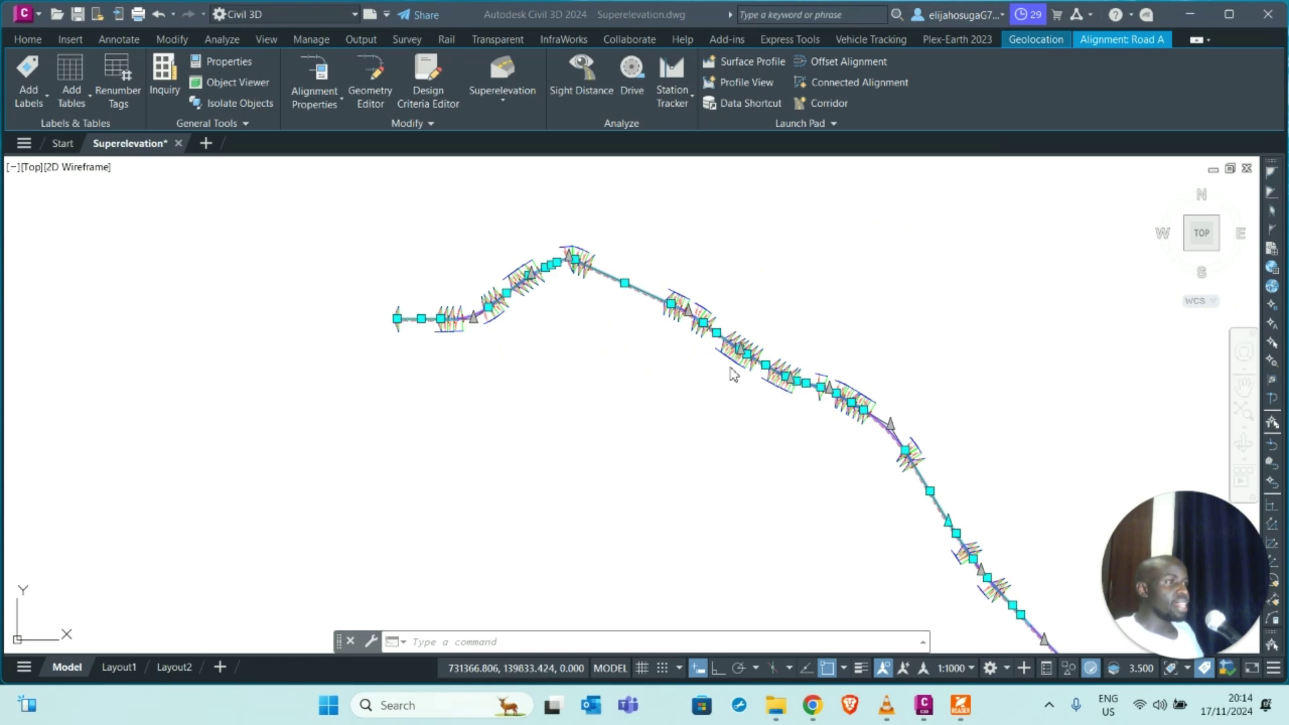
pyautogui.scroll(8, 472, 298)
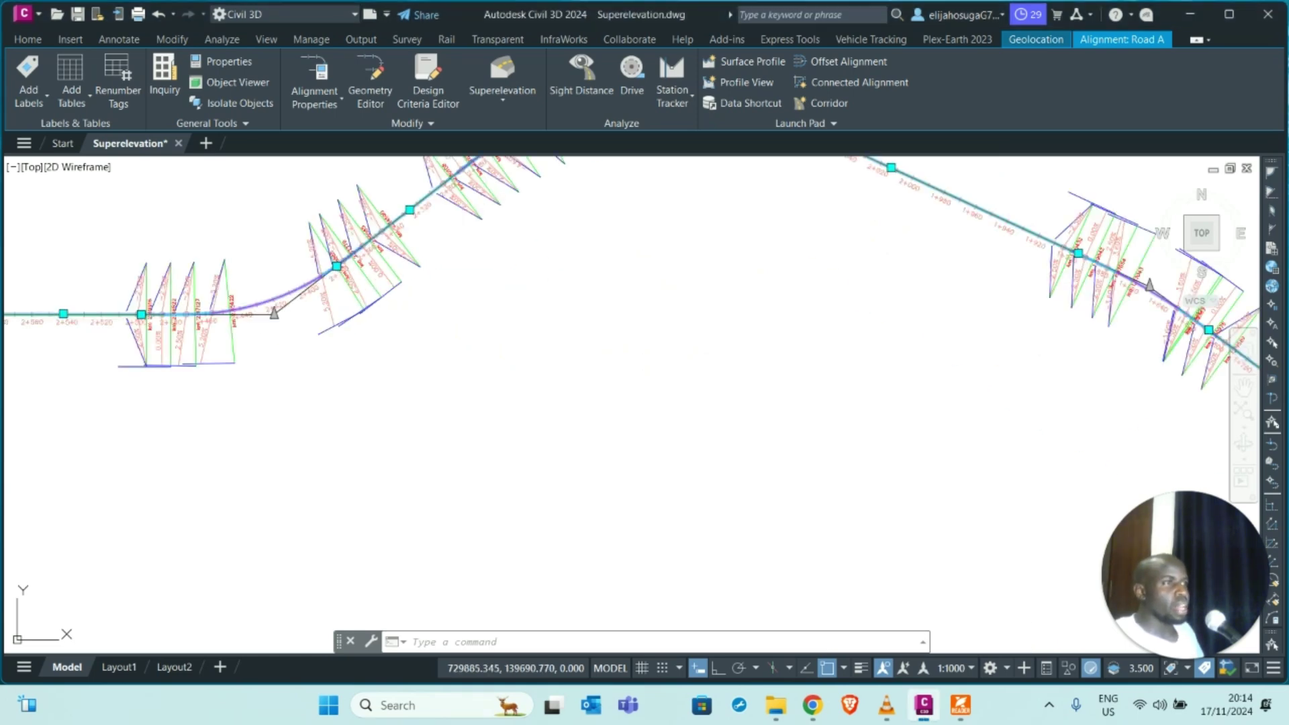
pyautogui.scroll(-3, 604, 376)
pyautogui.scroll(2, 569, 452)
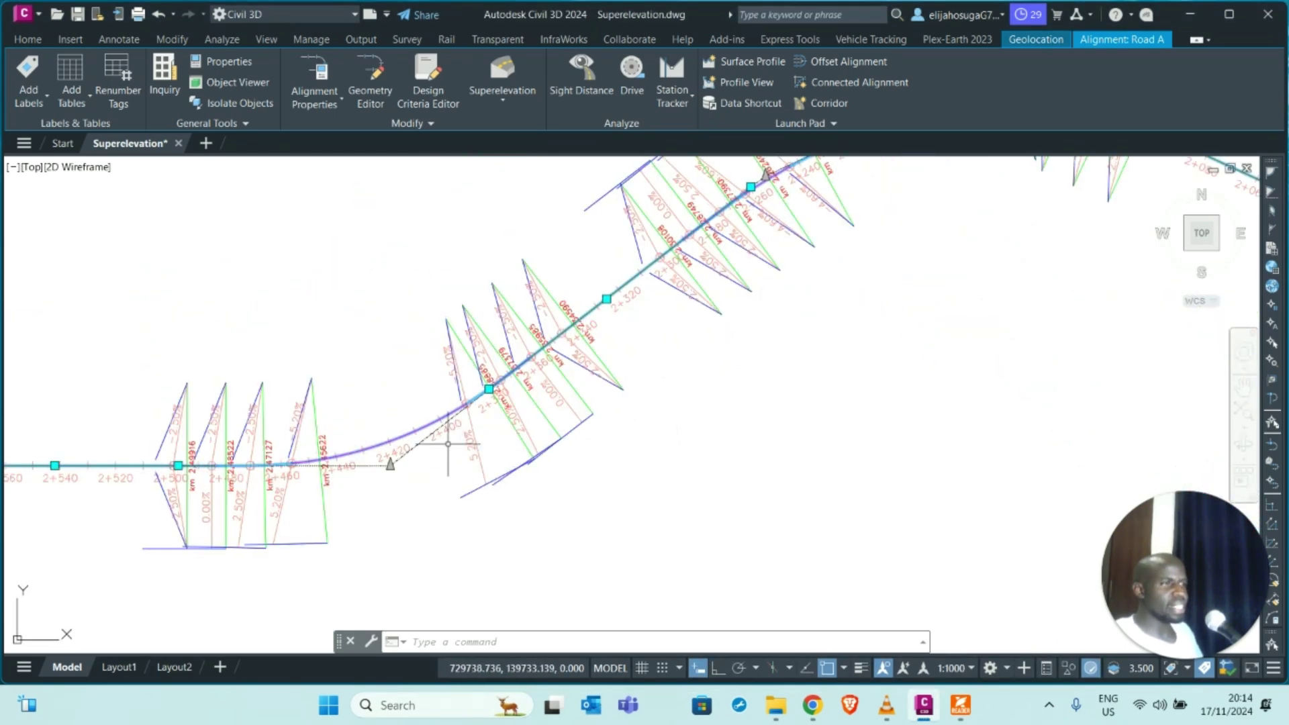
pyautogui.rightClick(402, 435)
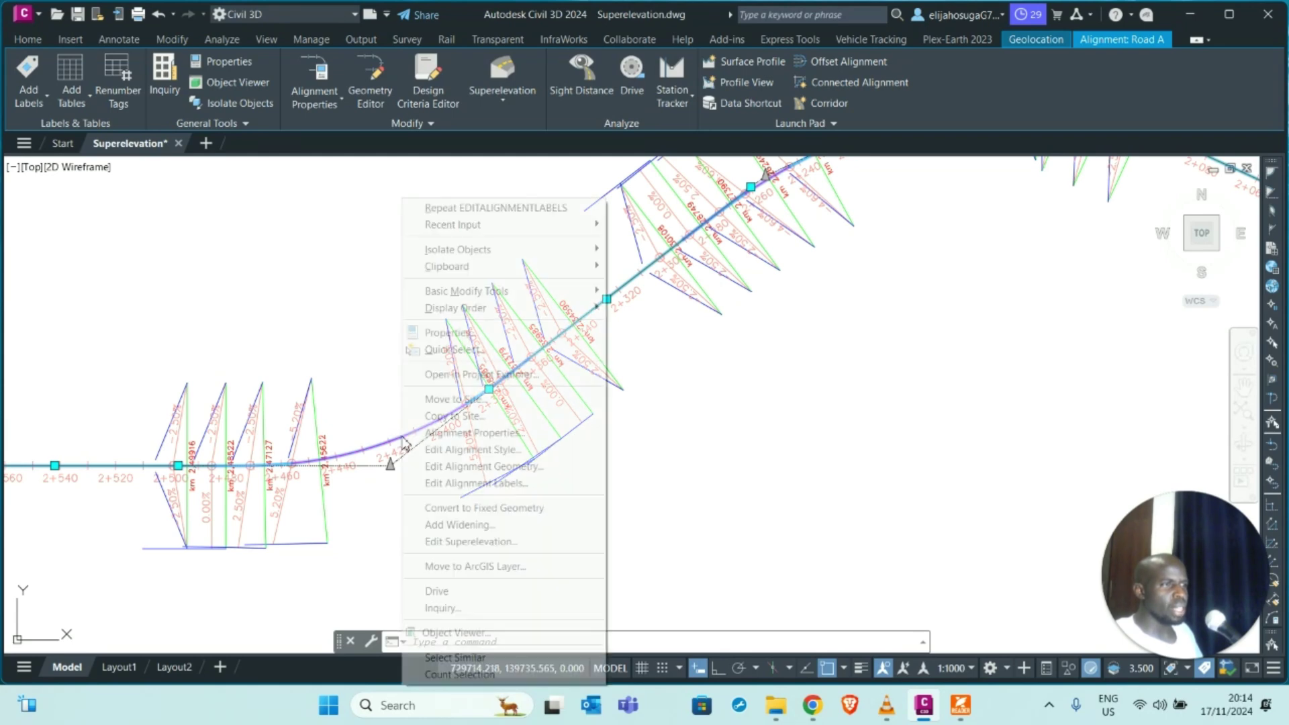
pyautogui.click(446, 484)
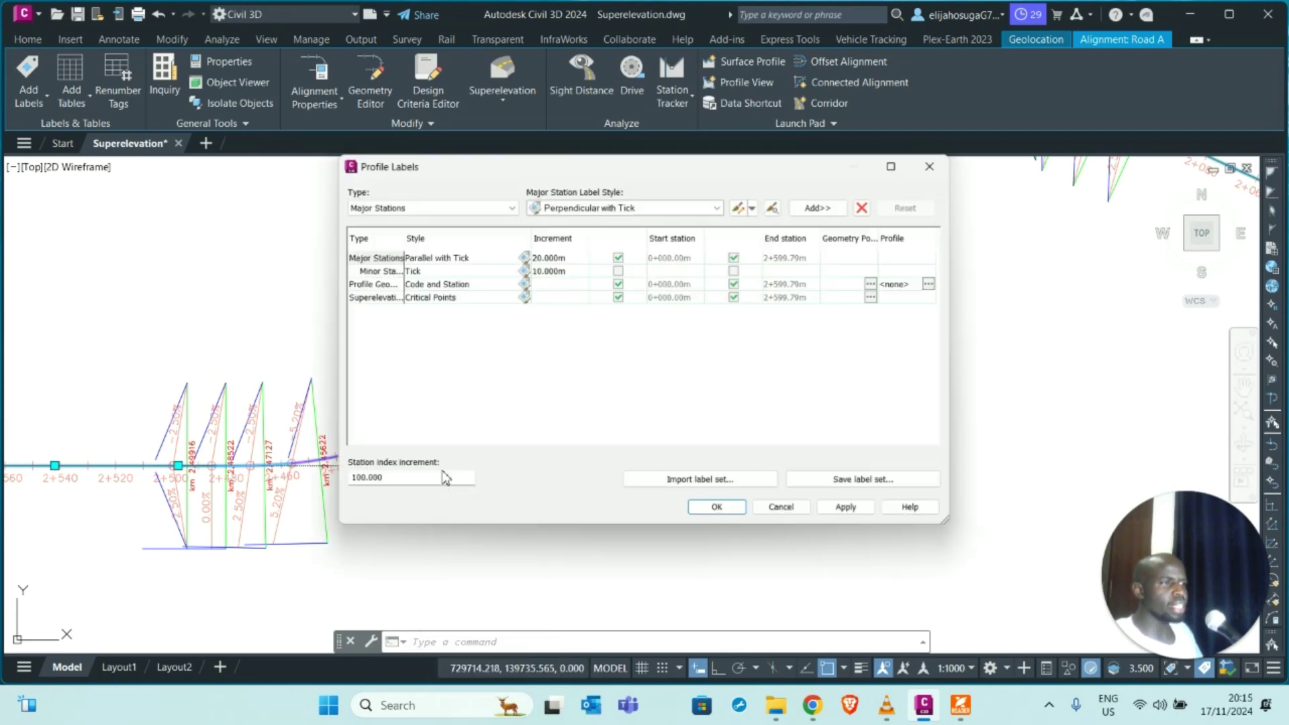
pyautogui.click(464, 299)
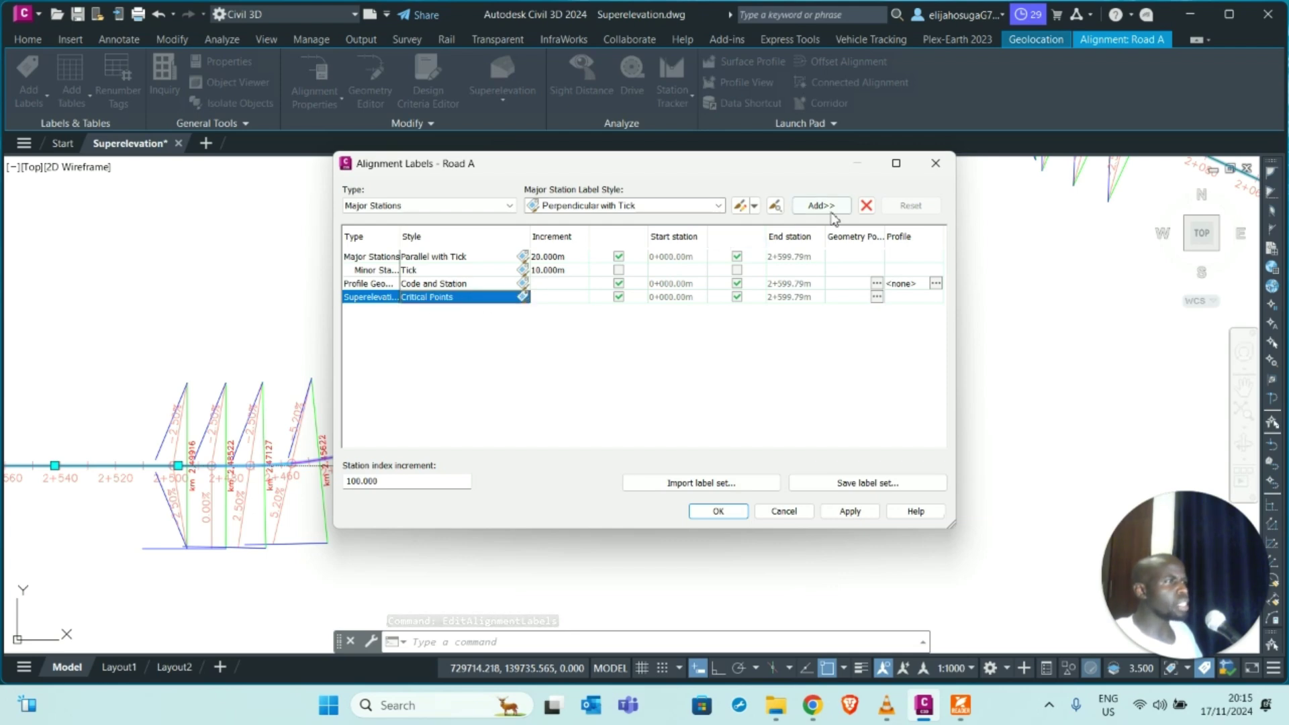
pyautogui.click(866, 206)
# - Add Superelevation Critical Points labels in the Basic style with all superelevation points included, and apply them to Road A
pyautogui.click(415, 206)
pyautogui.click(400, 284)
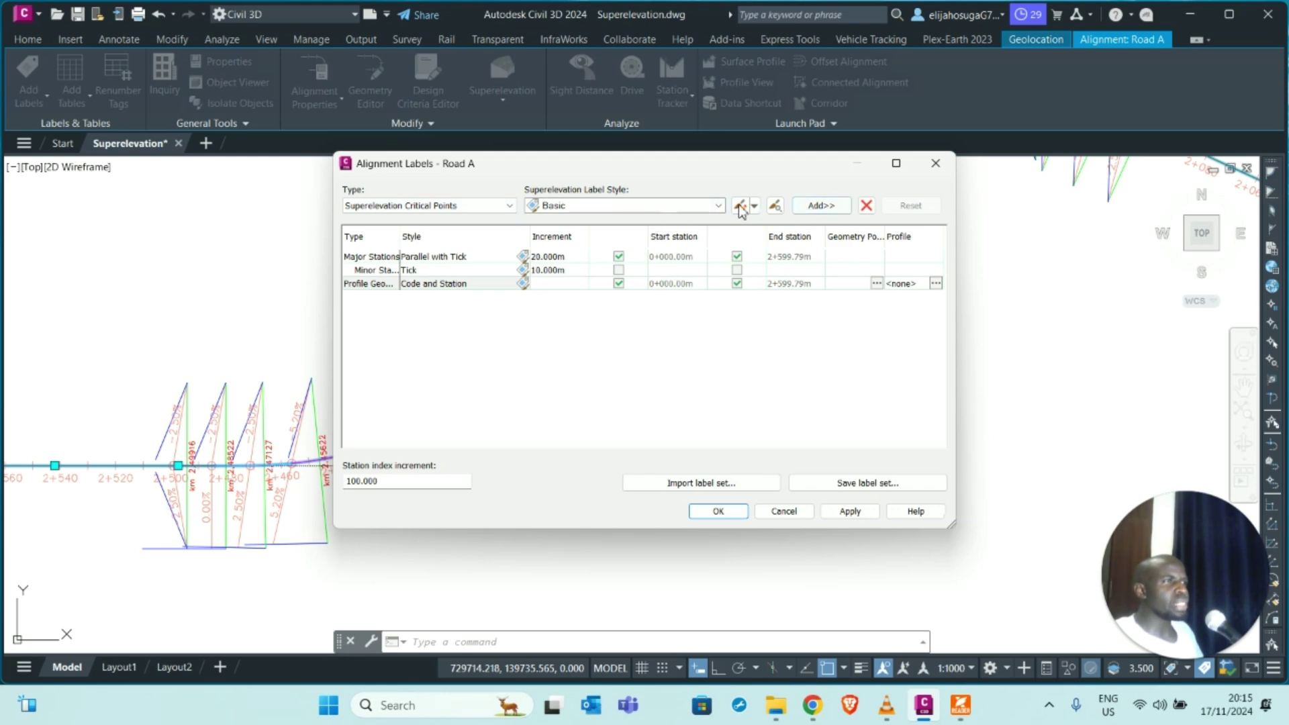
pyautogui.click(818, 206)
pyautogui.scroll(-2, 613, 336)
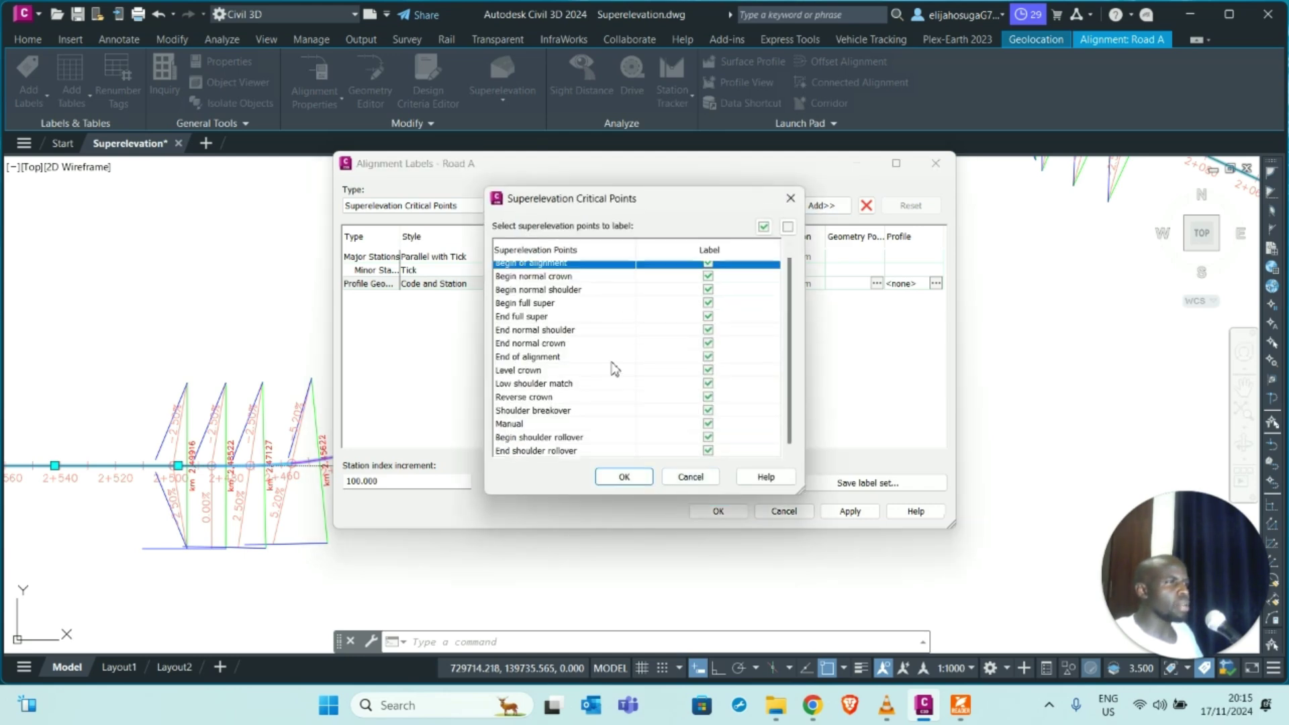
pyautogui.click(624, 476)
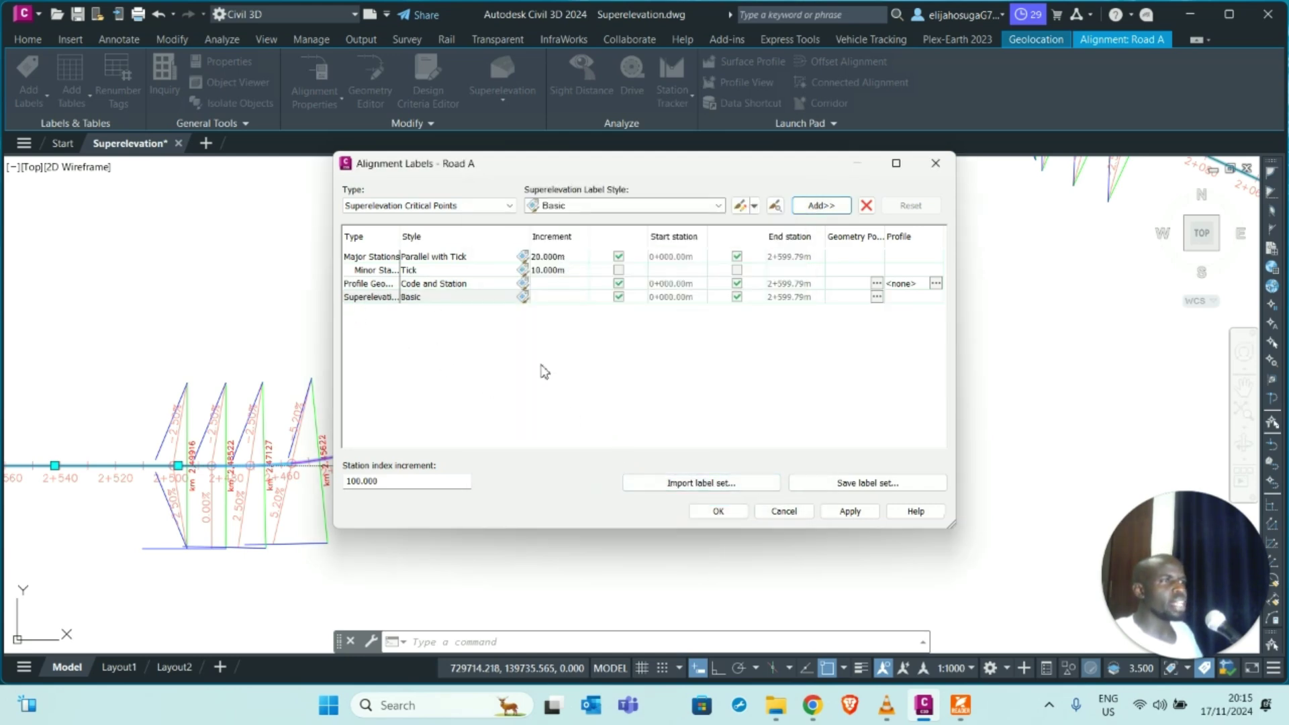
pyautogui.click(848, 512)
pyautogui.click(717, 512)
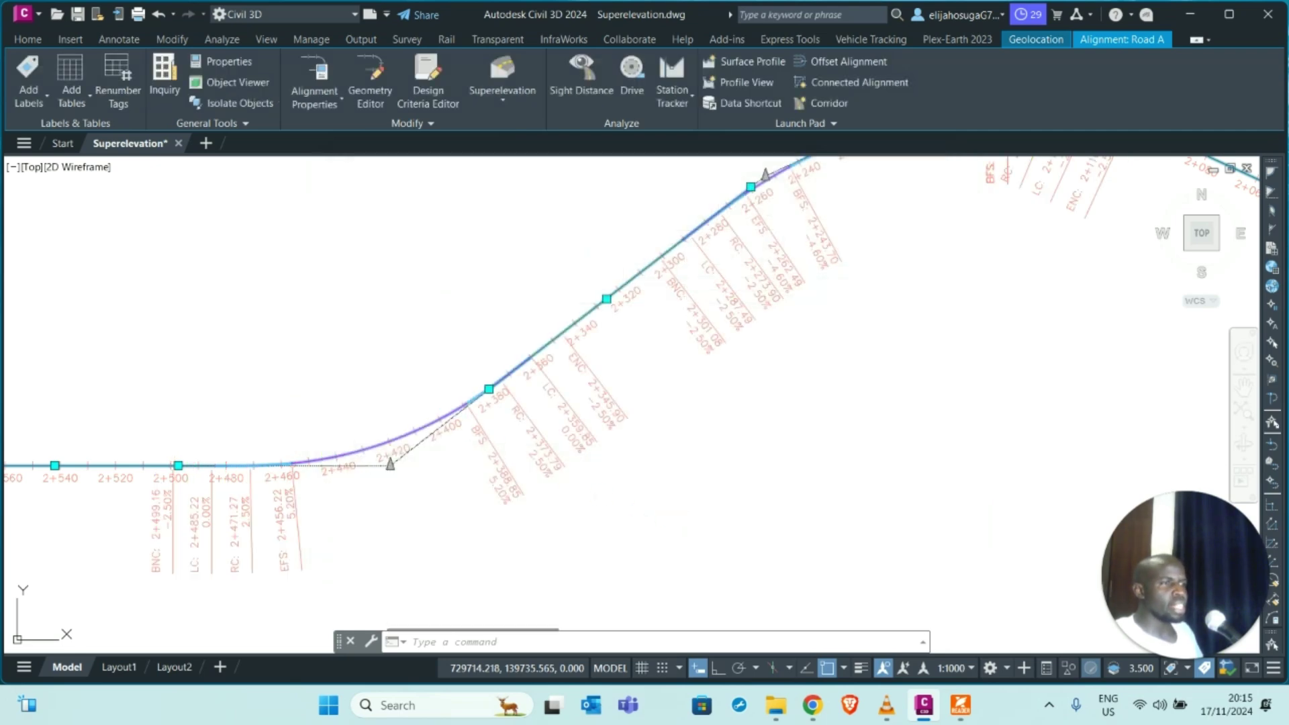
# - Examine the critical point codes, stations and slopes labelled around the curve near the end of Road A
pyautogui.scroll(-4, 546, 386)
pyautogui.scroll(2, 388, 416)
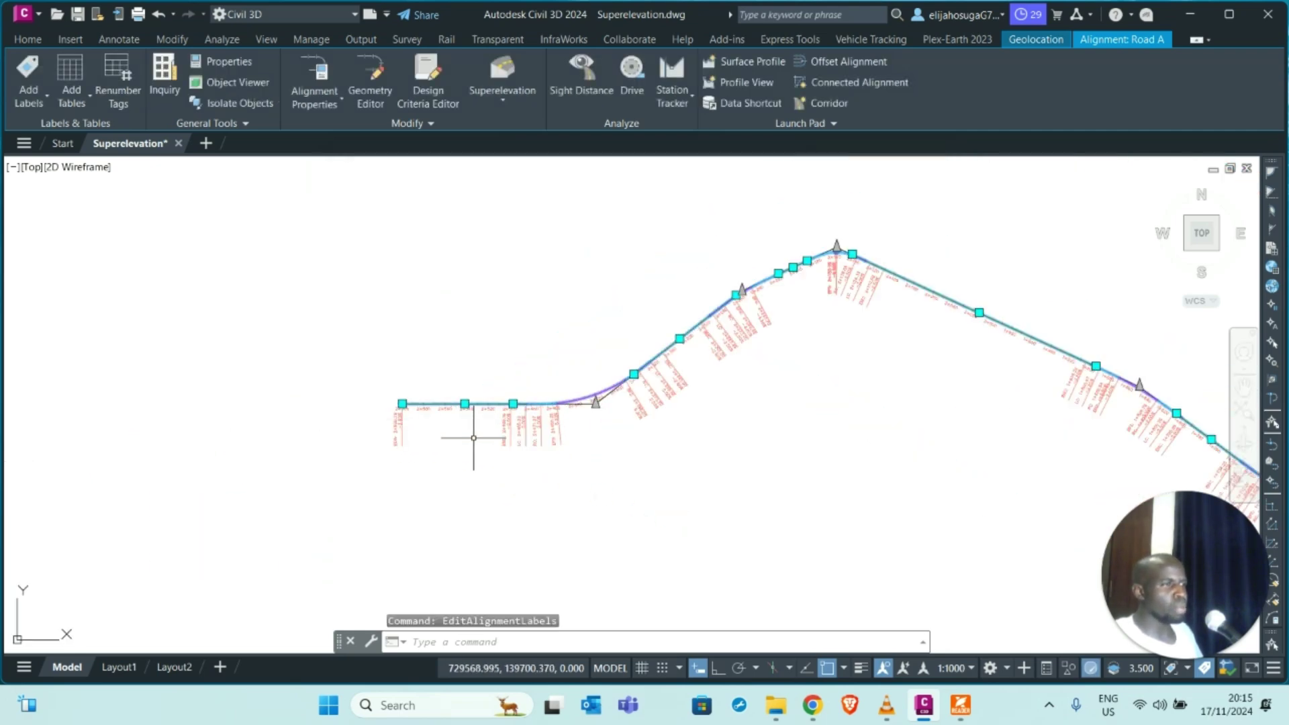
pyautogui.scroll(2, 541, 436)
pyautogui.scroll(-2, 475, 426)
pyautogui.scroll(6, 460, 425)
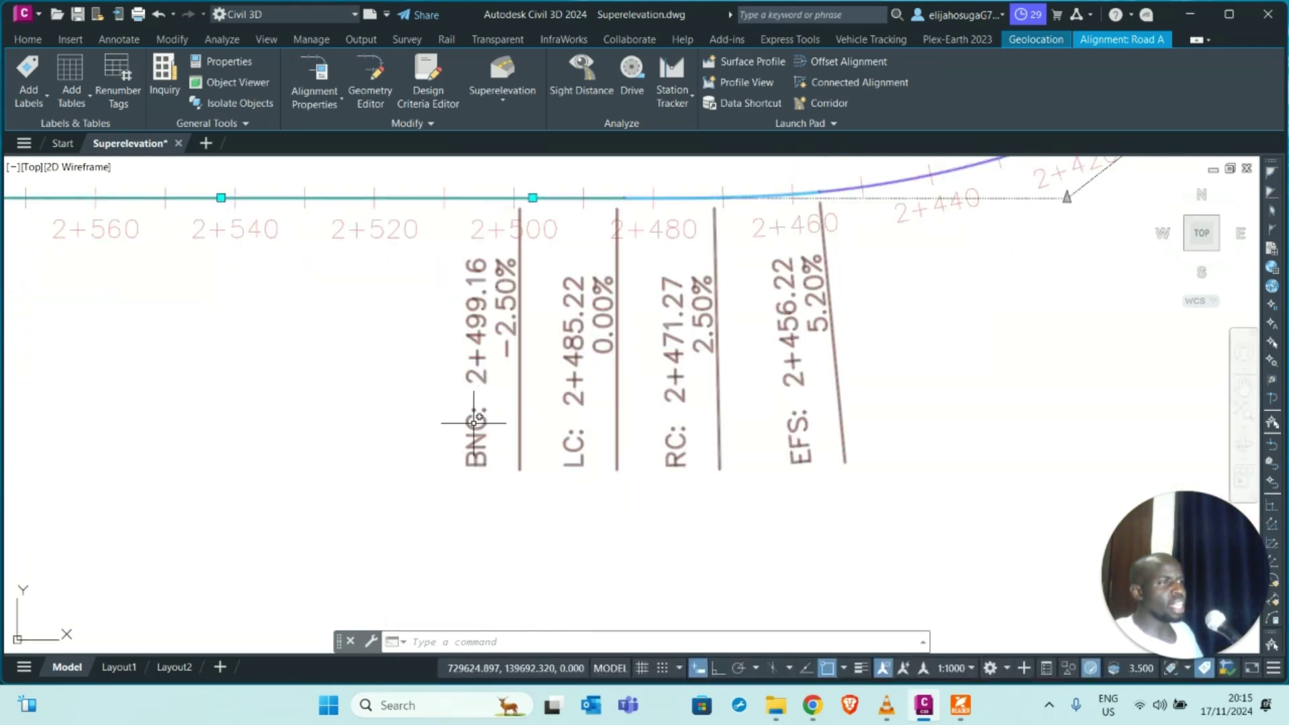
pyautogui.scroll(-2, 514, 361)
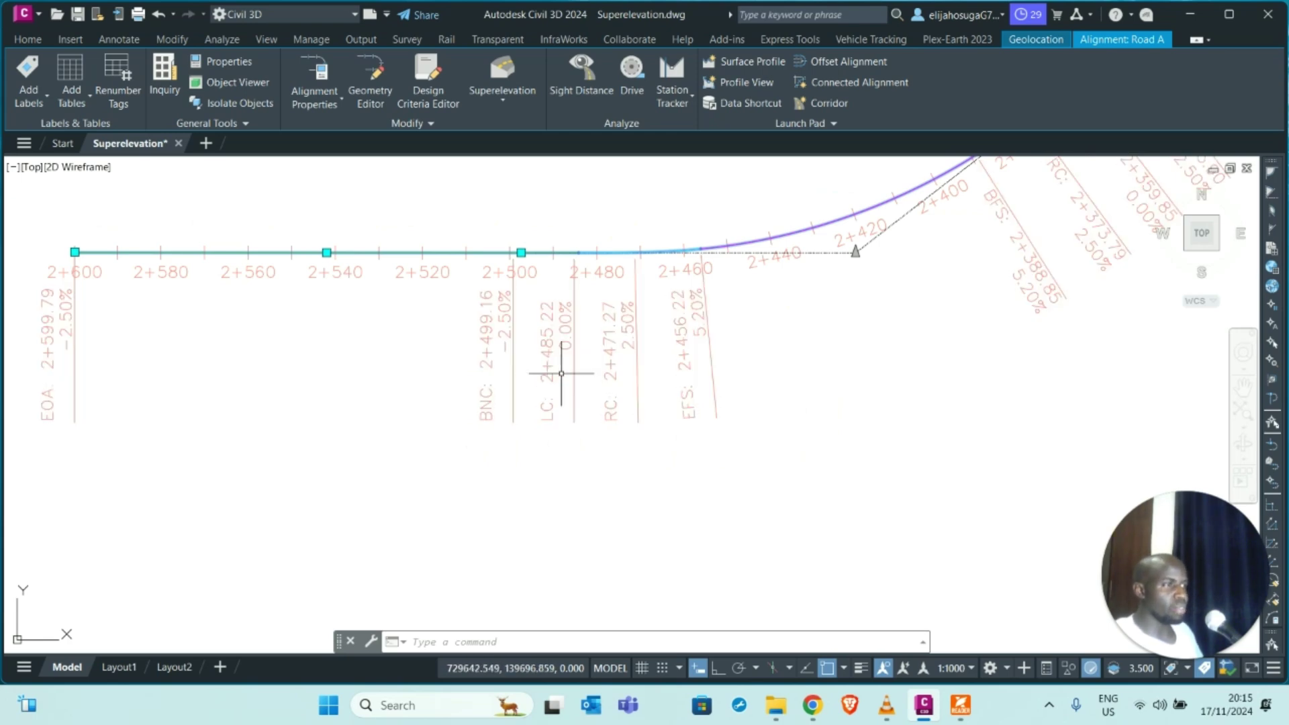
pyautogui.scroll(-3, 555, 359)
pyautogui.moveTo(555, 358); pyautogui.dragTo(532, 366, button='middle')
pyautogui.scroll(1, 597, 413)
pyautogui.moveTo(597, 412); pyautogui.dragTo(544, 444, button='middle')
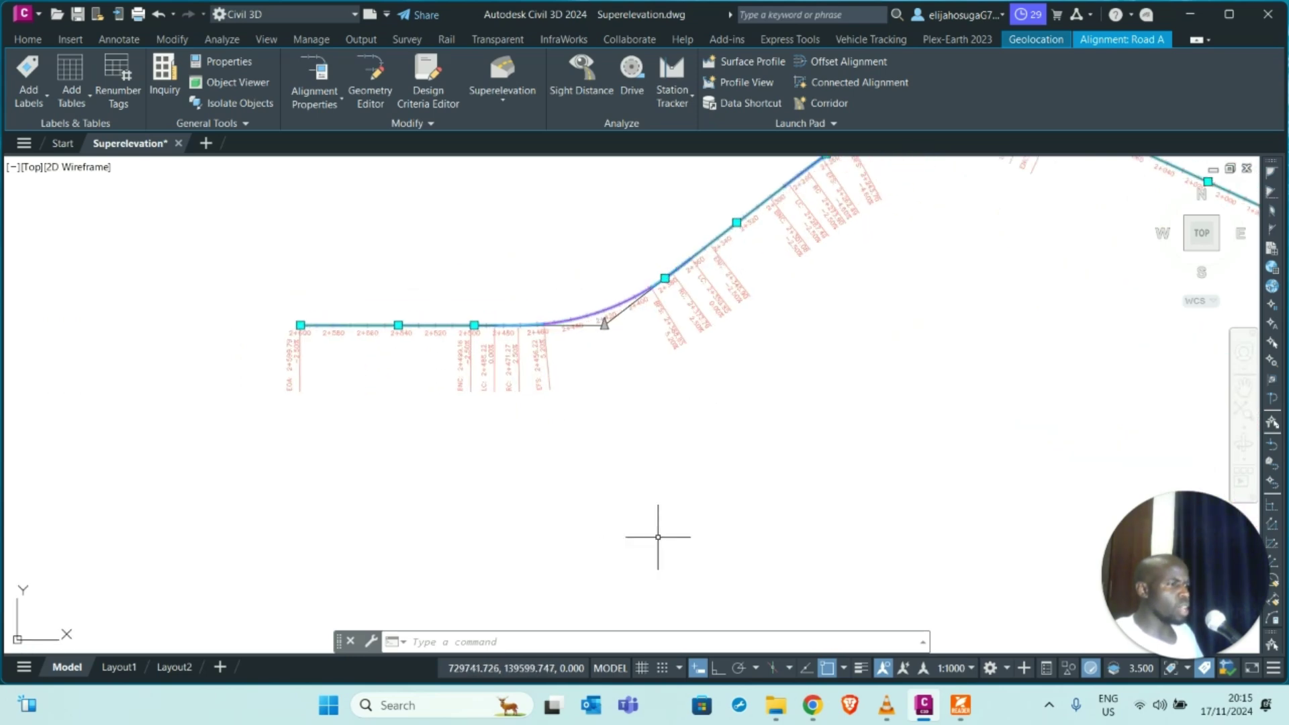
# - Switch to the Canva presentation in Chrome and present the Superelevation abbreviations slide full screen
pyautogui.click(812, 704)
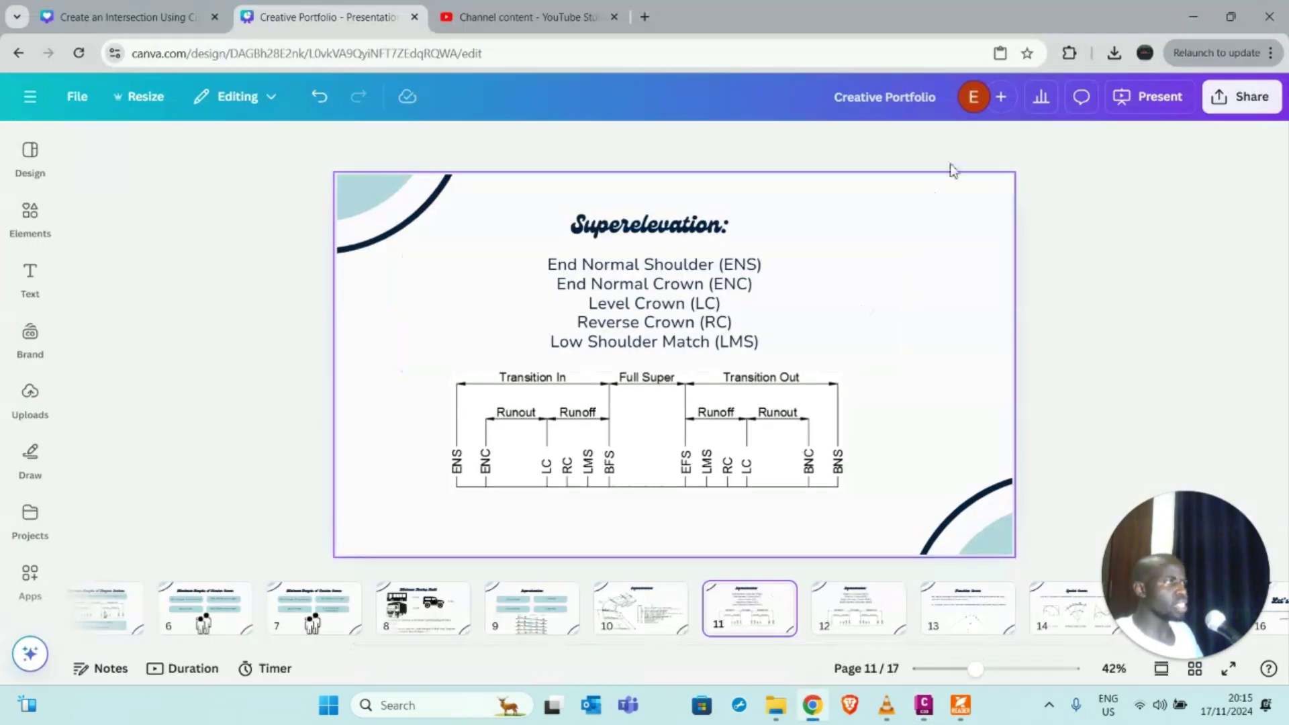
pyautogui.click(1133, 107)
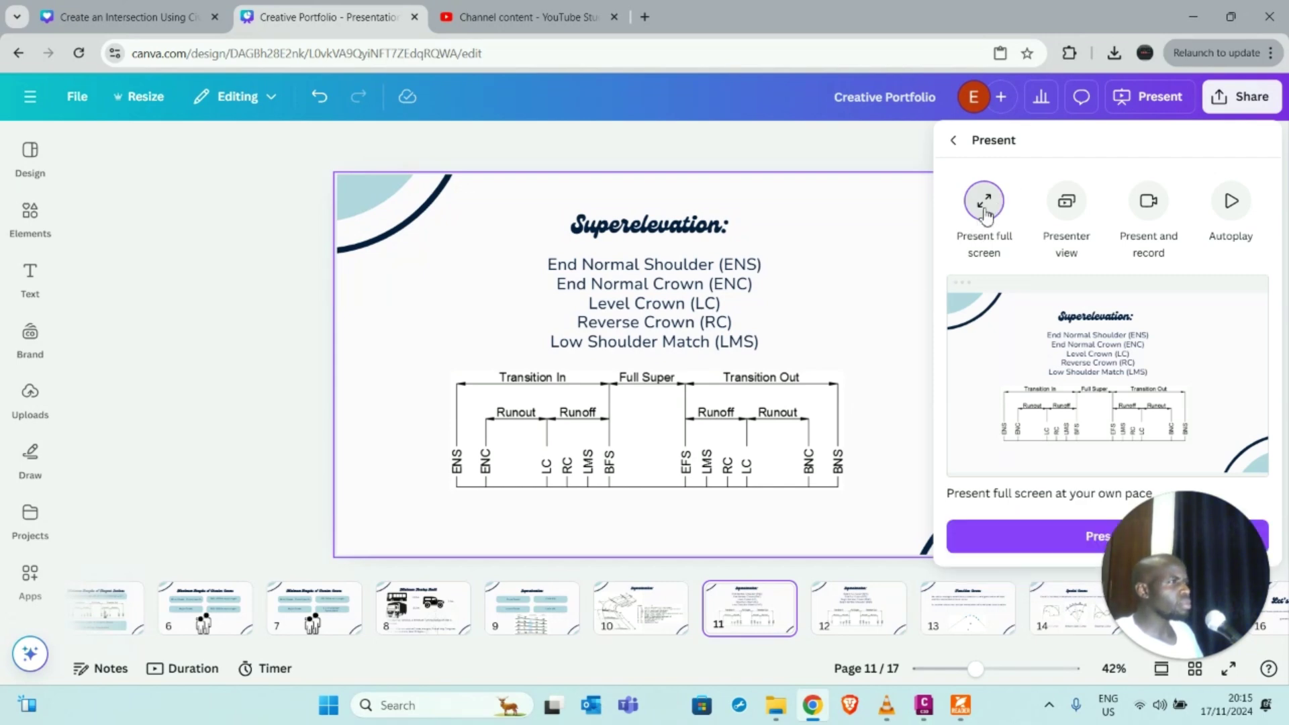
pyautogui.click(1017, 536)
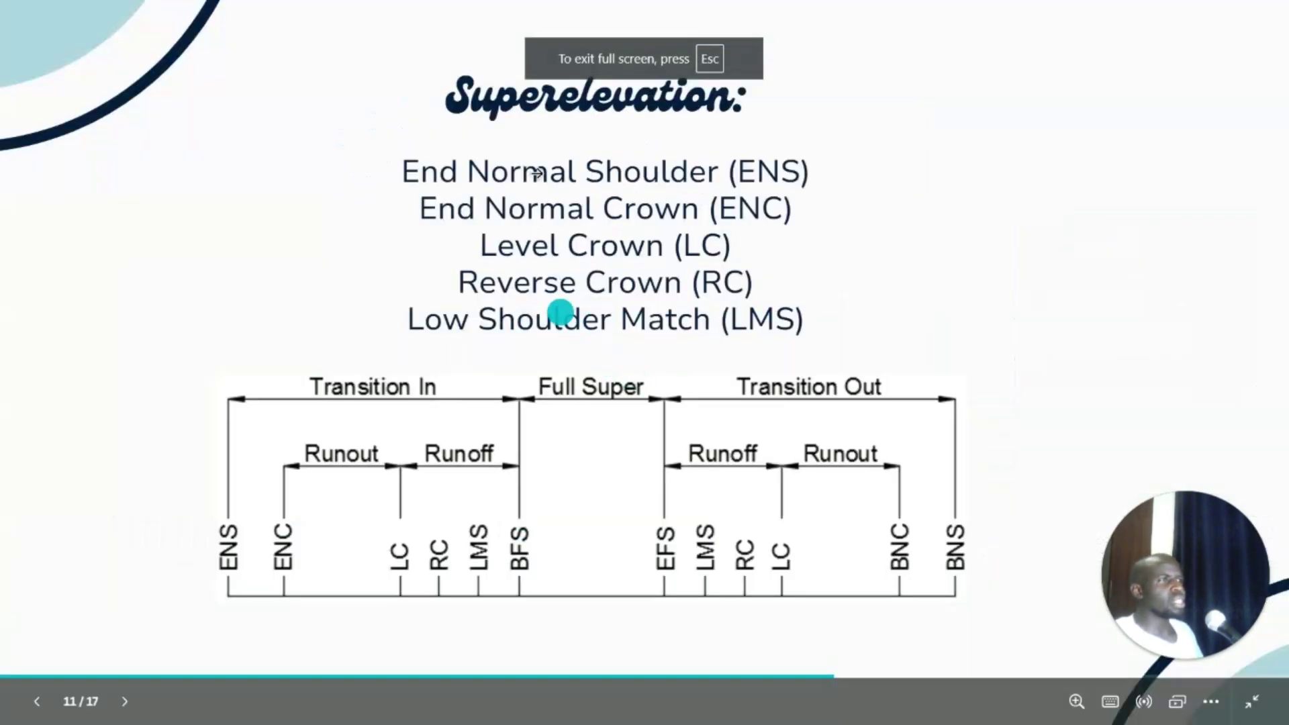